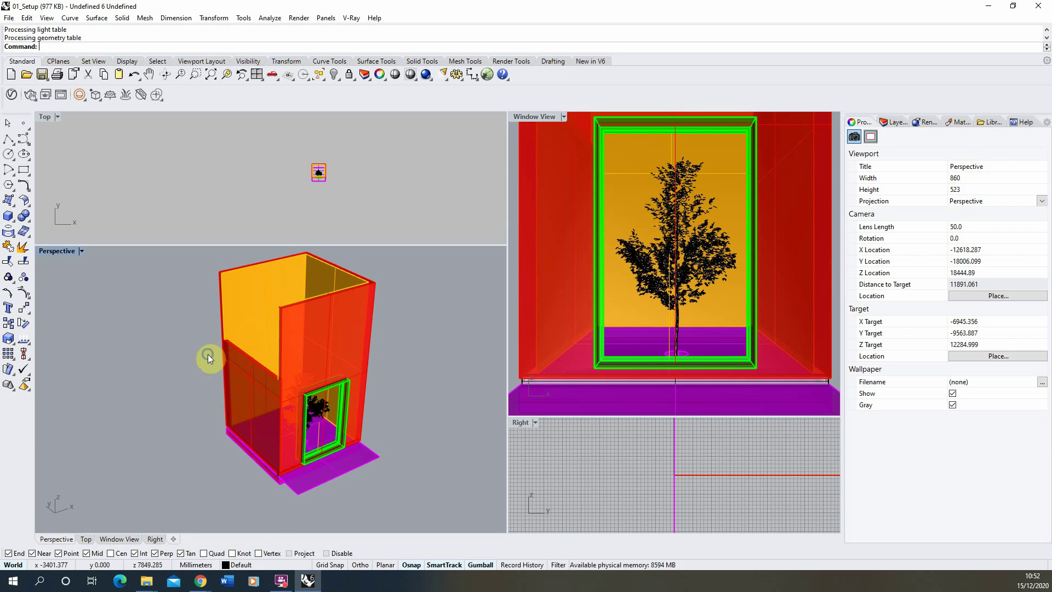
# Select all objects and zoom the Perspective view to fit the whole model.
pyautogui.moveTo(208, 354); pyautogui.dragTo(248, 350, button='right')
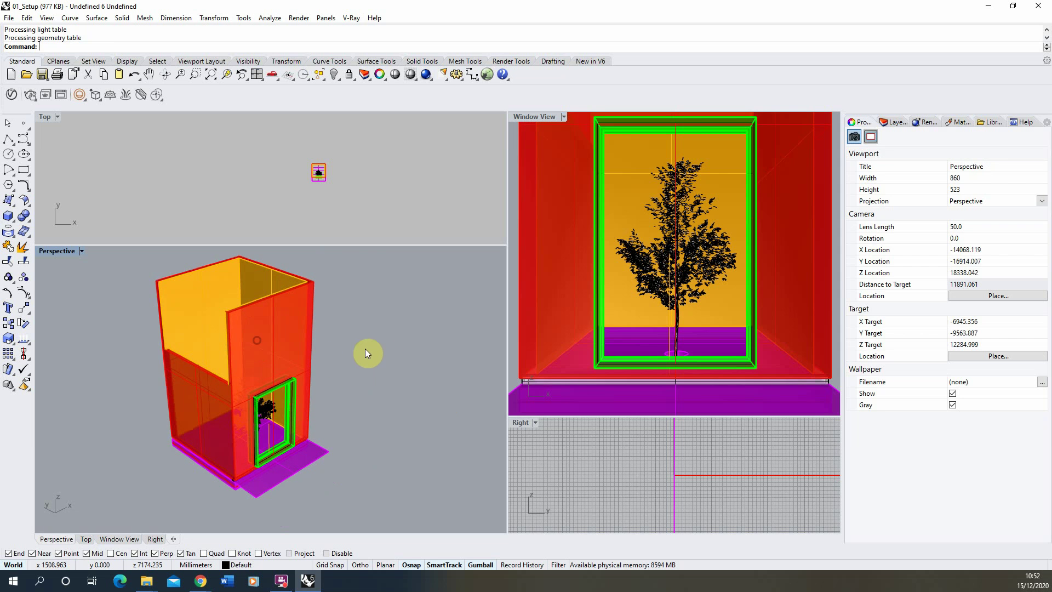
pyautogui.hotkey('ctrl', 'a')
pyautogui.moveTo(344, 325); pyautogui.dragTo(201, 304, button='right')
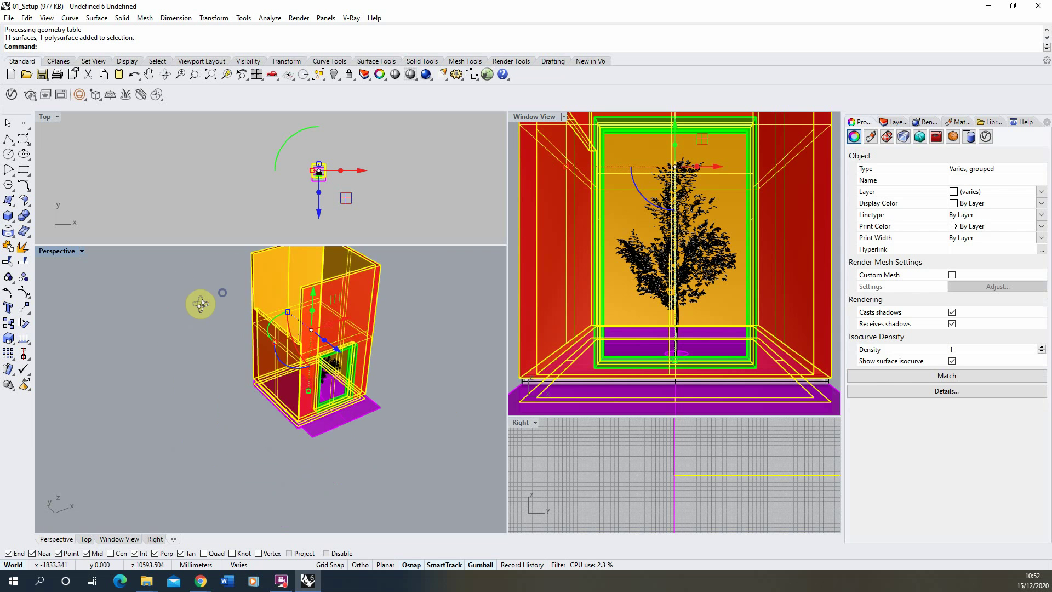
pyautogui.scroll(3, 274, 287)
pyautogui.scroll(-3, 314, 349)
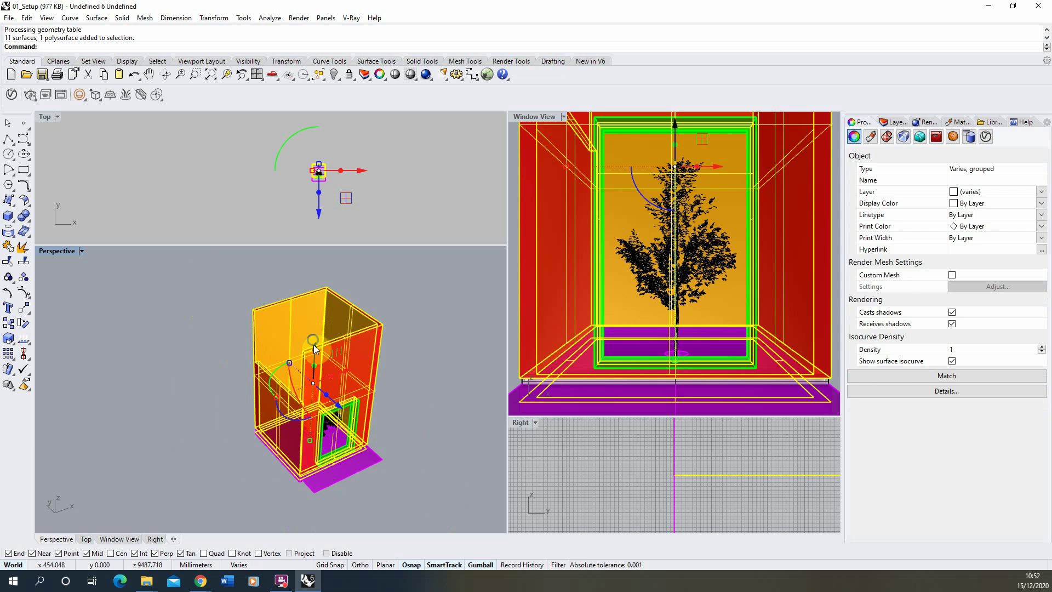
pyautogui.click(227, 75)
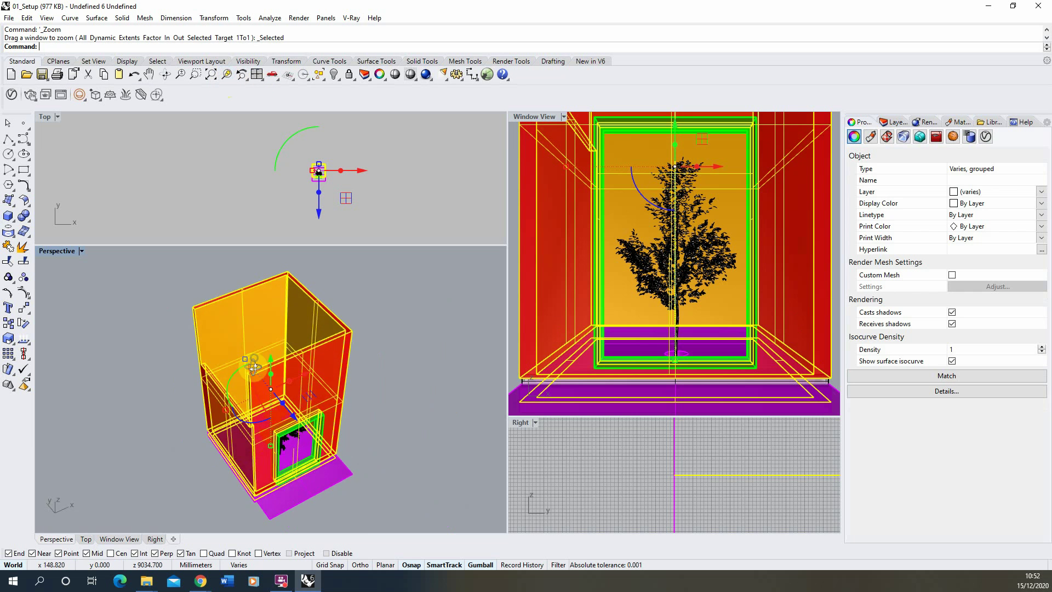
# Orbit the Perspective view until the window and tree face the camera head-on.
pyautogui.moveTo(254, 366); pyautogui.dragTo(307, 405, button='right')
pyautogui.scroll(5, 252, 386)
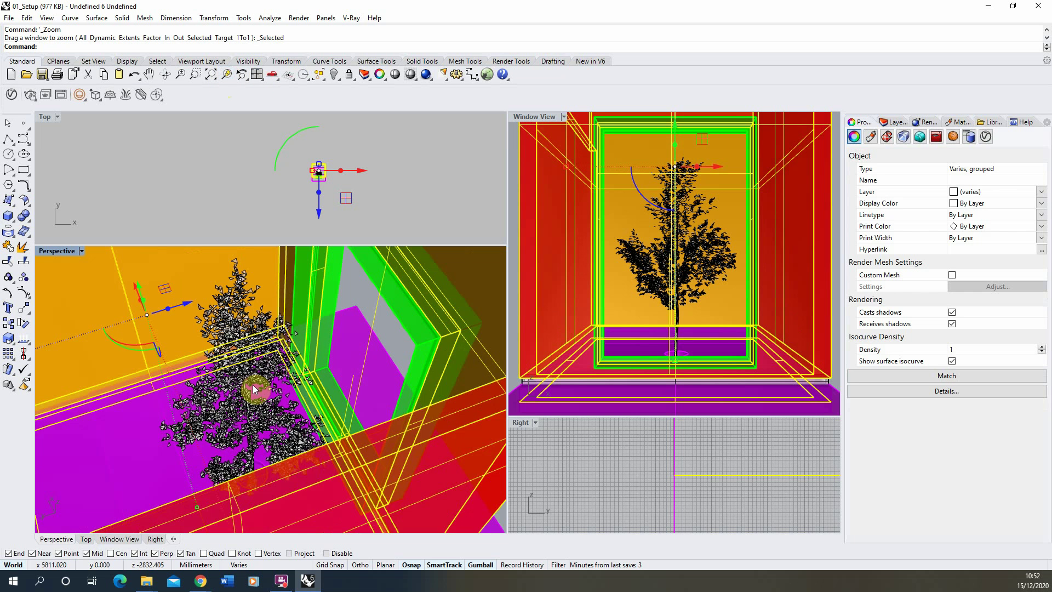
pyautogui.click(252, 384)
pyautogui.scroll(-5, 249, 370)
pyautogui.press('Escape')
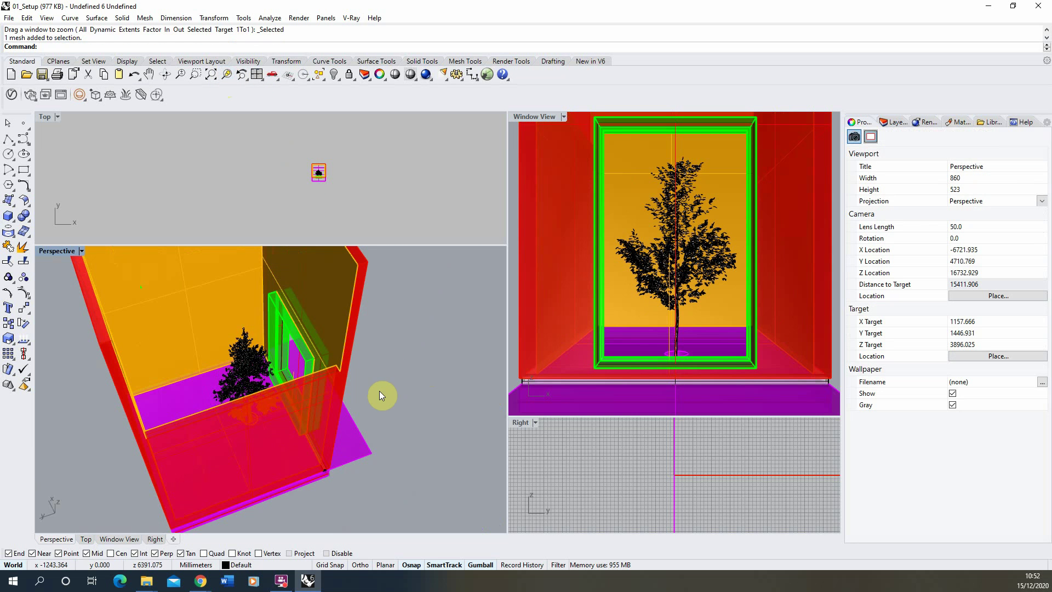
pyautogui.moveTo(382, 394); pyautogui.dragTo(331, 499, button='right')
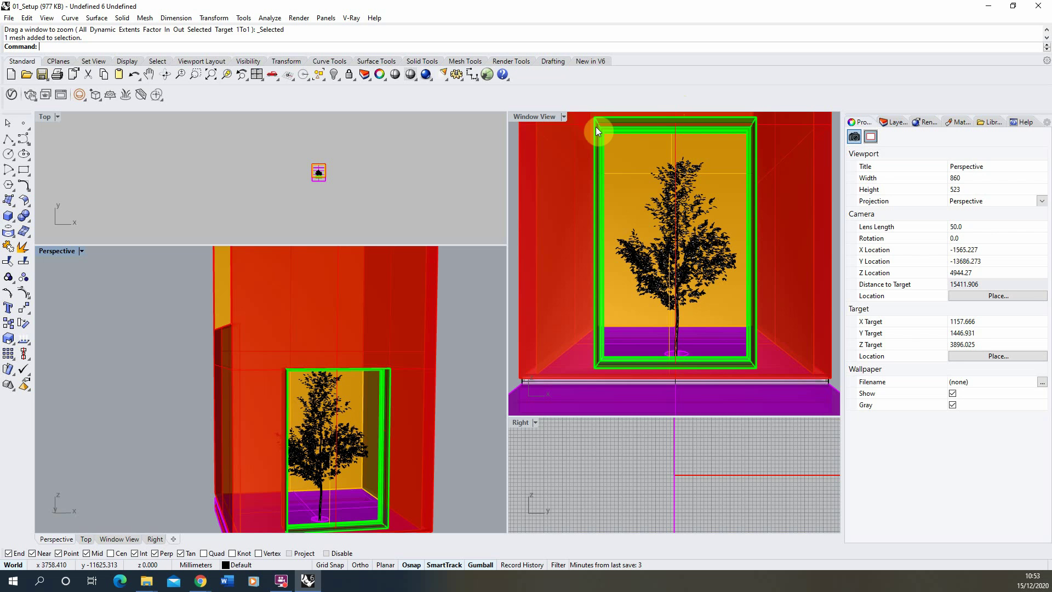
# Show the V-Ray Asset Editor's render Settings and the render-mode dropdown.
pyautogui.click(12, 96)
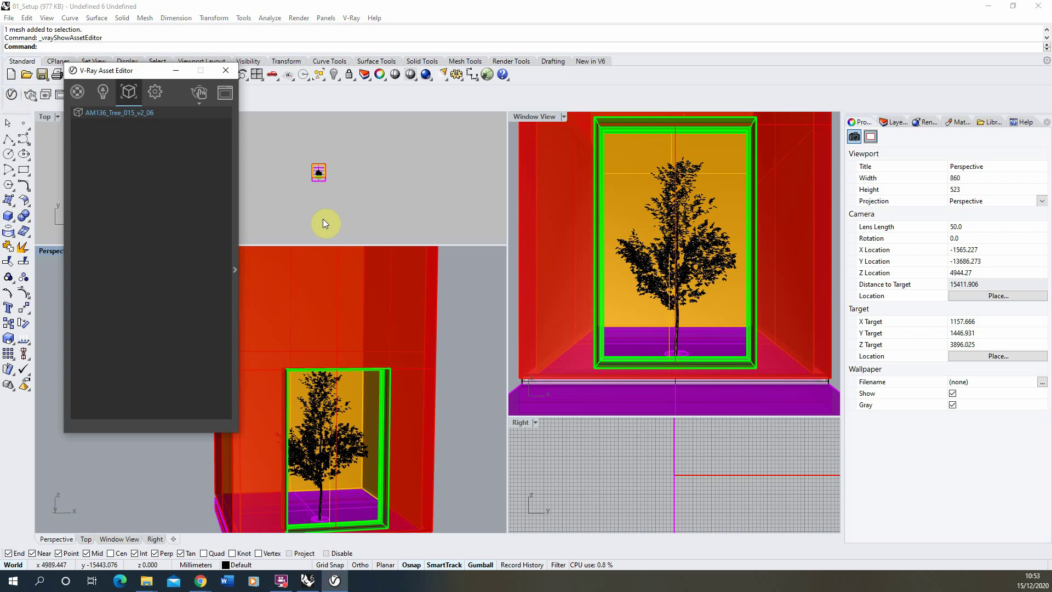
pyautogui.click(106, 89)
pyautogui.click(155, 94)
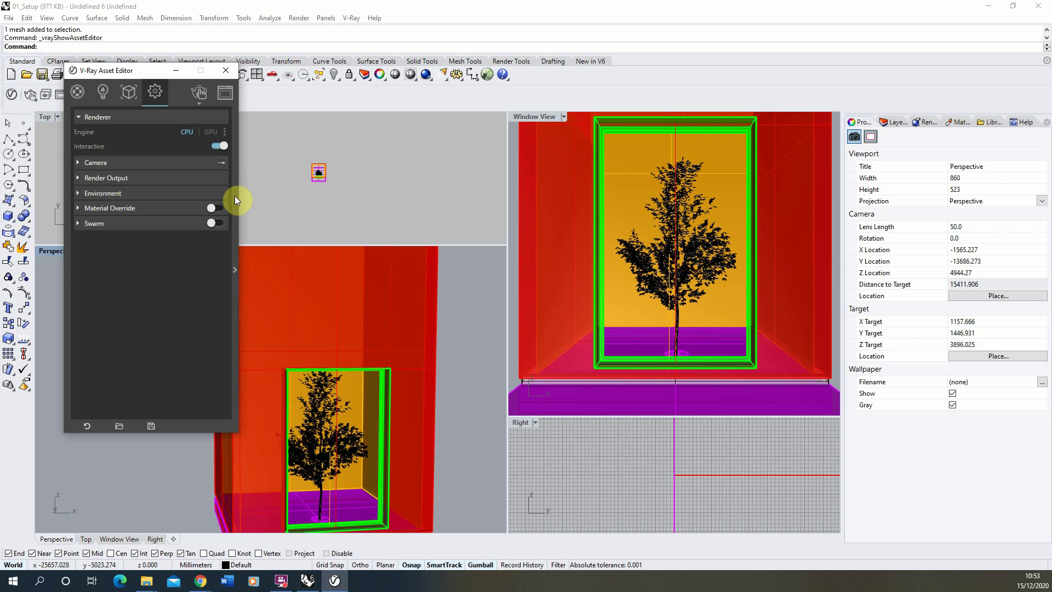
pyautogui.click(199, 104)
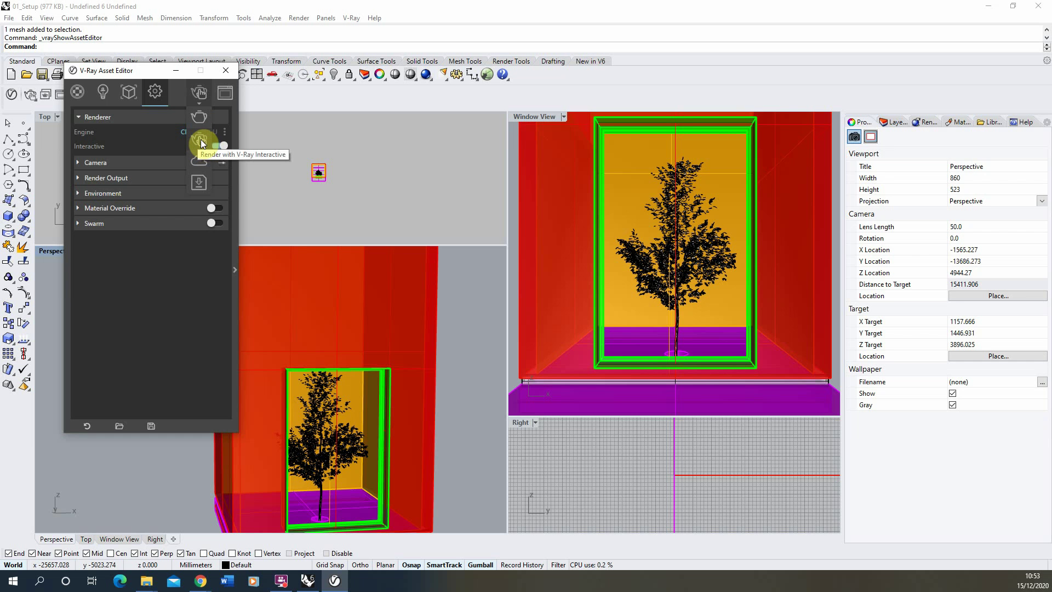
# Start a V-Ray Interactive render of the Window View.
pyautogui.click(201, 140)
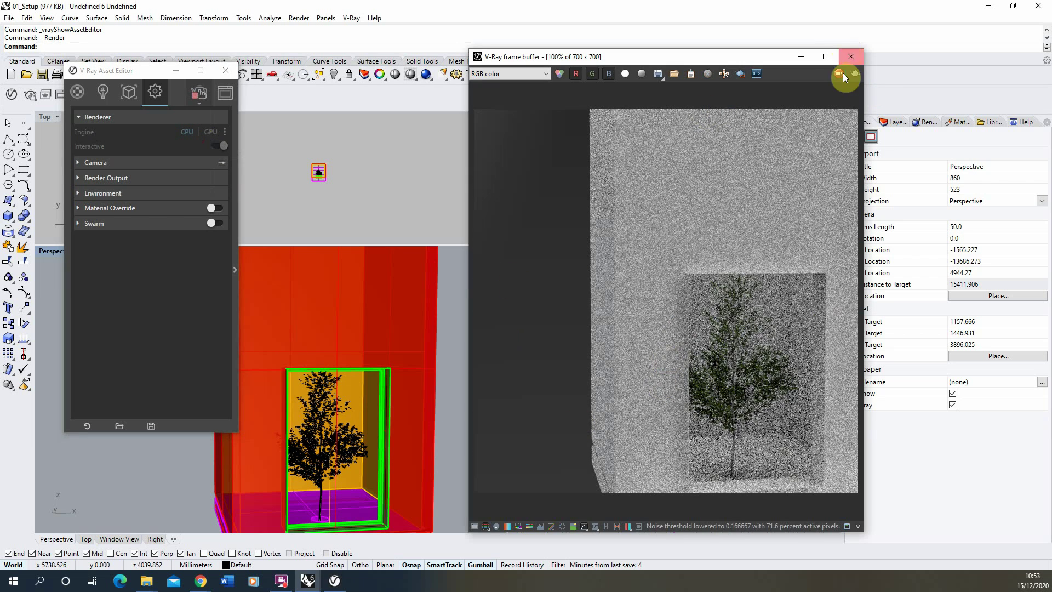
pyautogui.click(851, 58)
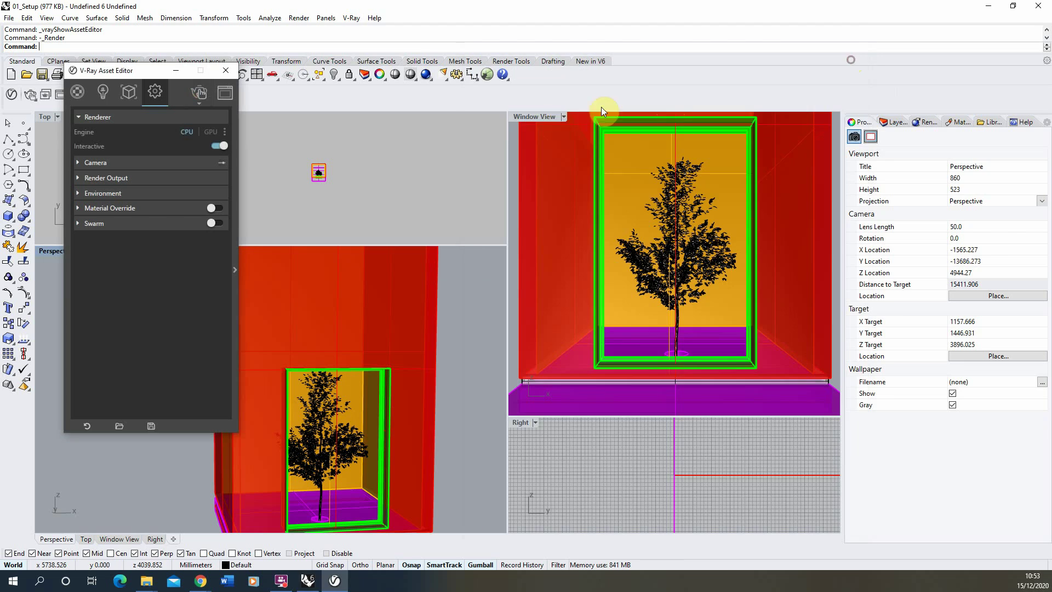
pyautogui.click(541, 122)
pyautogui.click(194, 89)
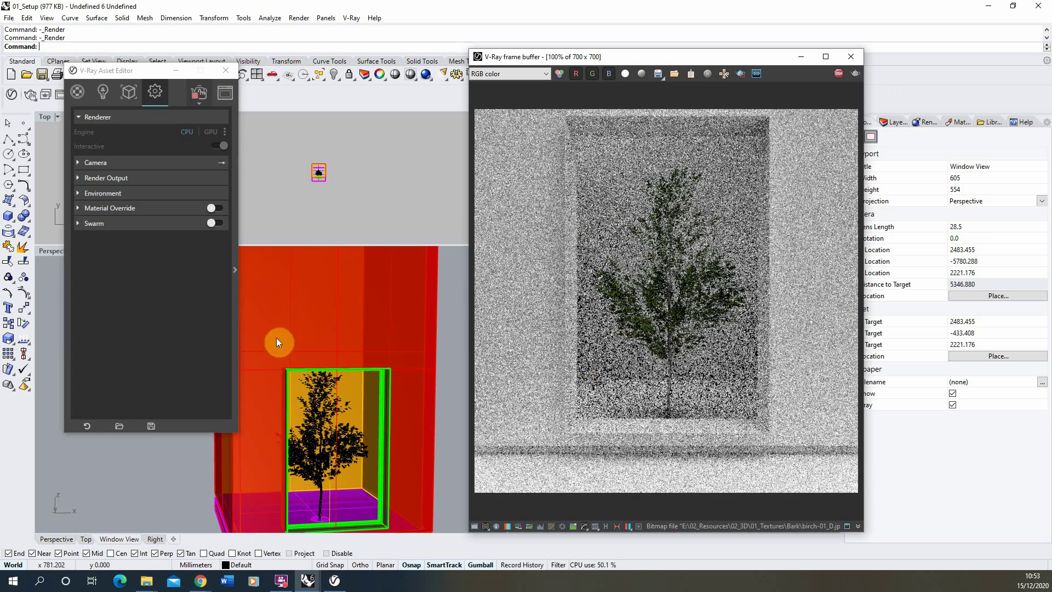
# Test-move and cut the tree, then undo everything so it returns to its original spot.
pyautogui.click(321, 441)
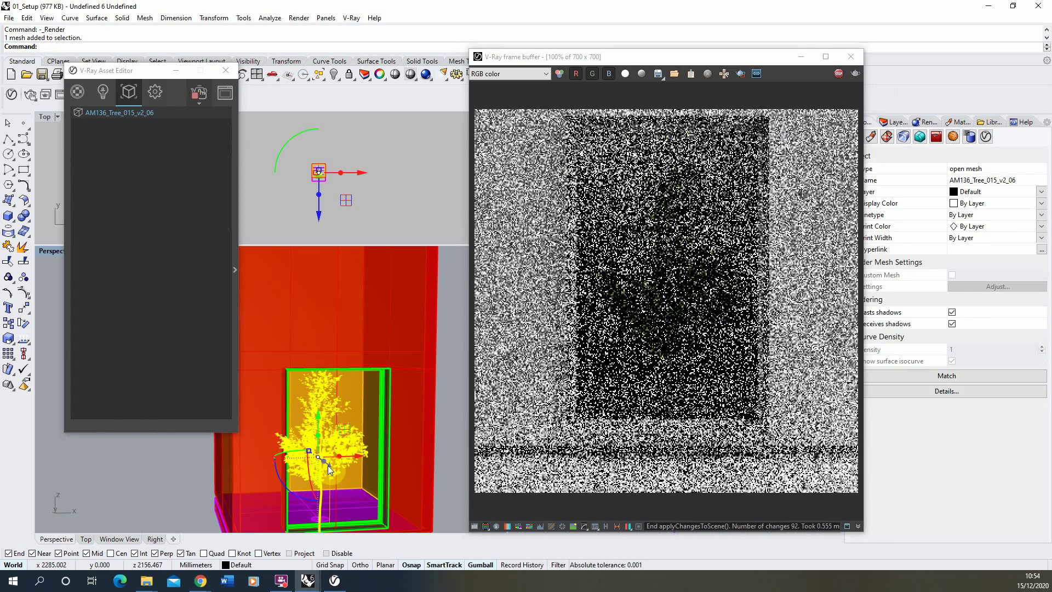
pyautogui.moveTo(323, 465); pyautogui.dragTo(311, 343)
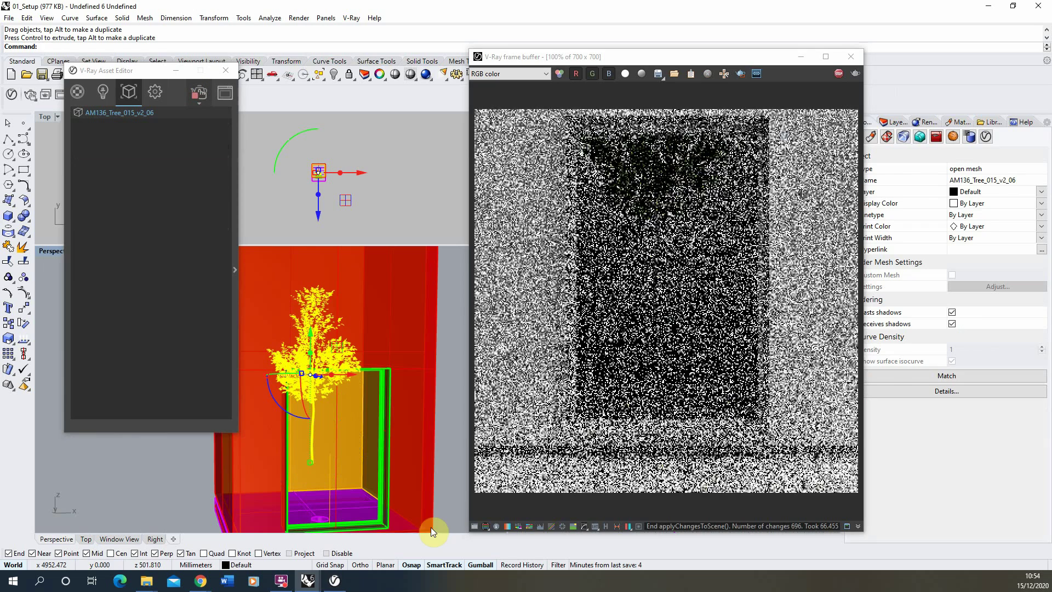
pyautogui.hotkey('ctrl', 'z')
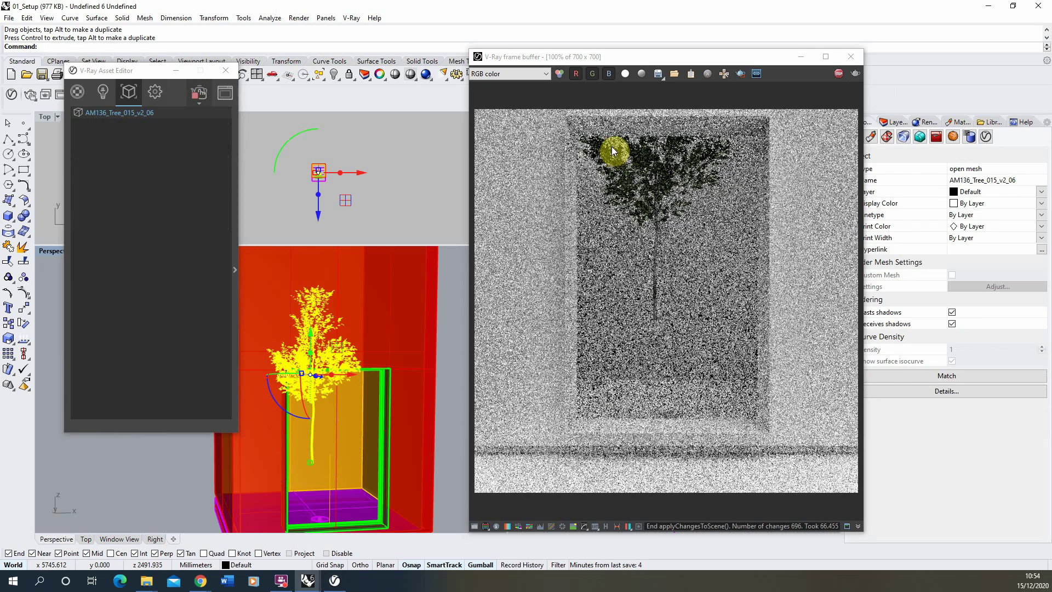
pyautogui.hotkey('ctrl', 'x')
pyautogui.hotkey('ctrl', 'z')
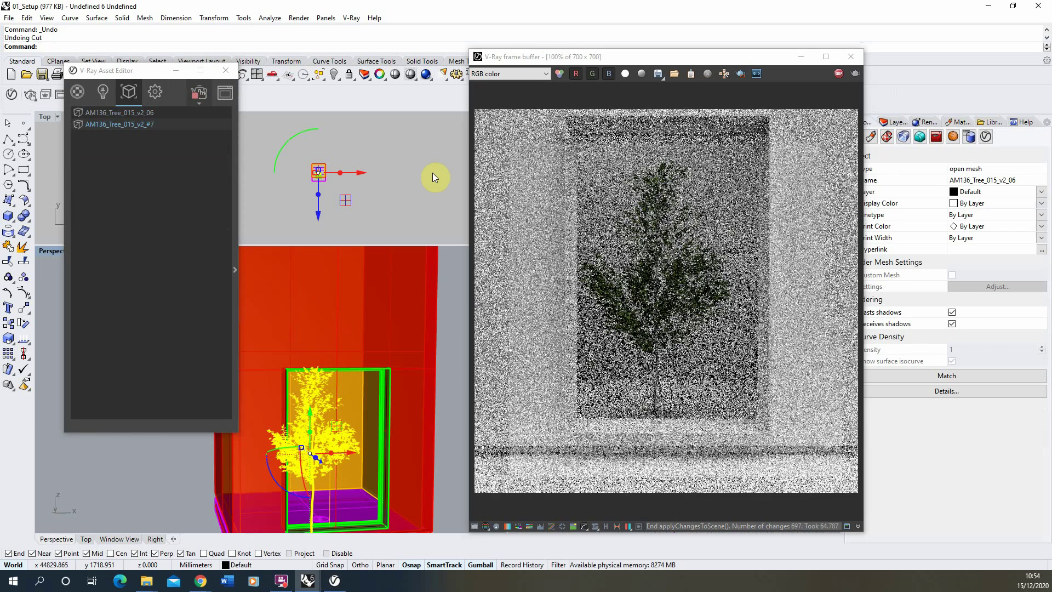
pyautogui.hotkey('ctrl', 'z')
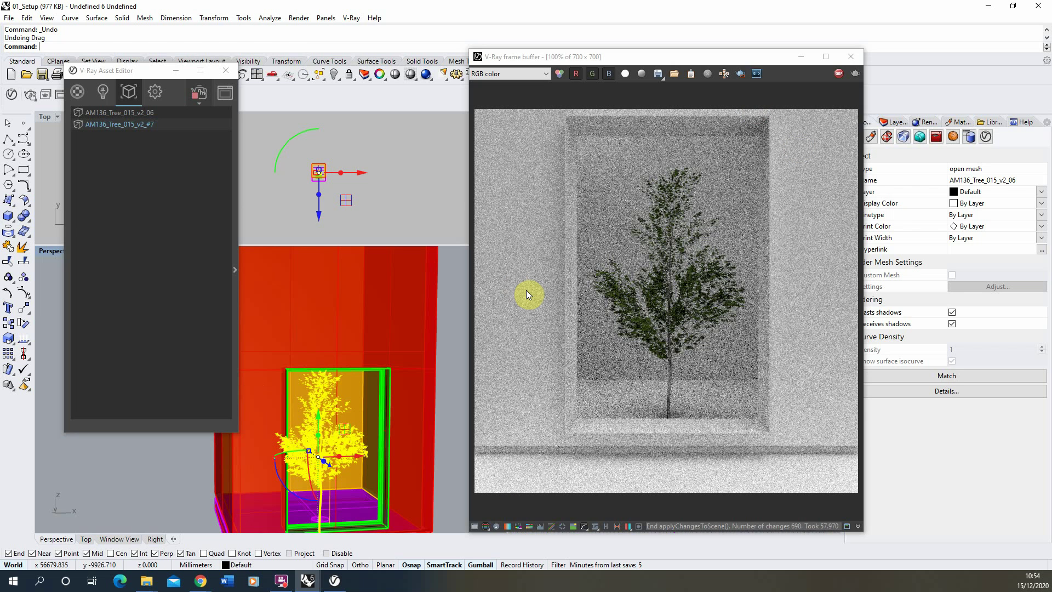
# Expand the advanced settings and Environment section, and untick the environment Background.
pyautogui.click(153, 93)
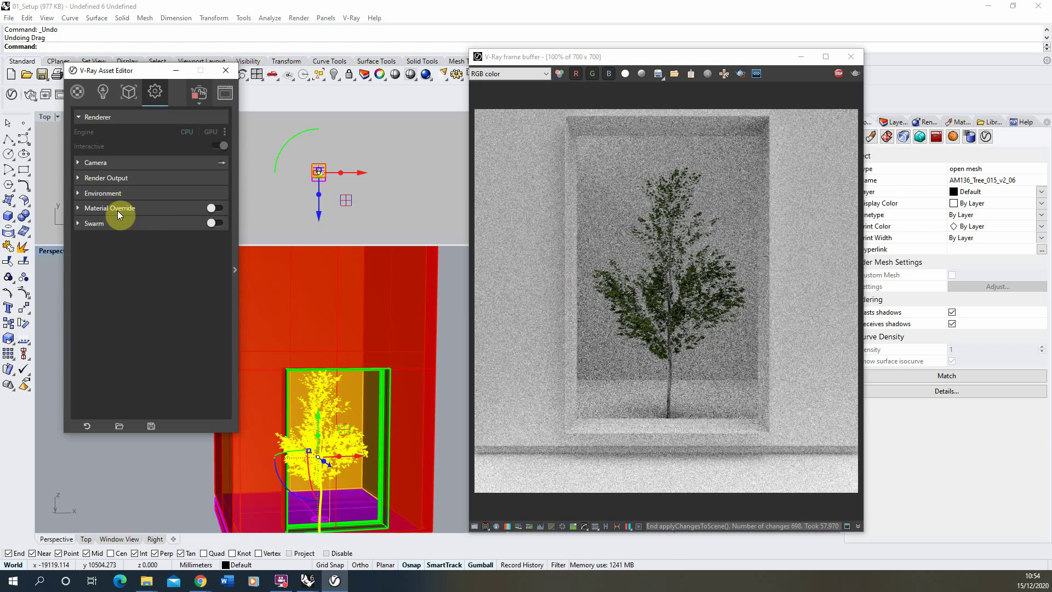
pyautogui.click(235, 192)
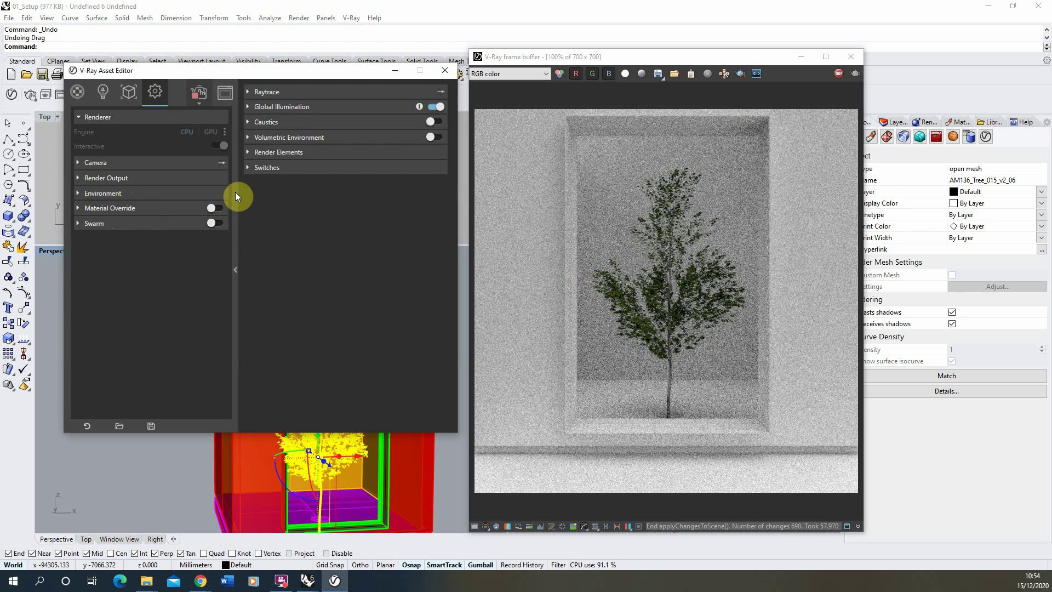
pyautogui.click(233, 247)
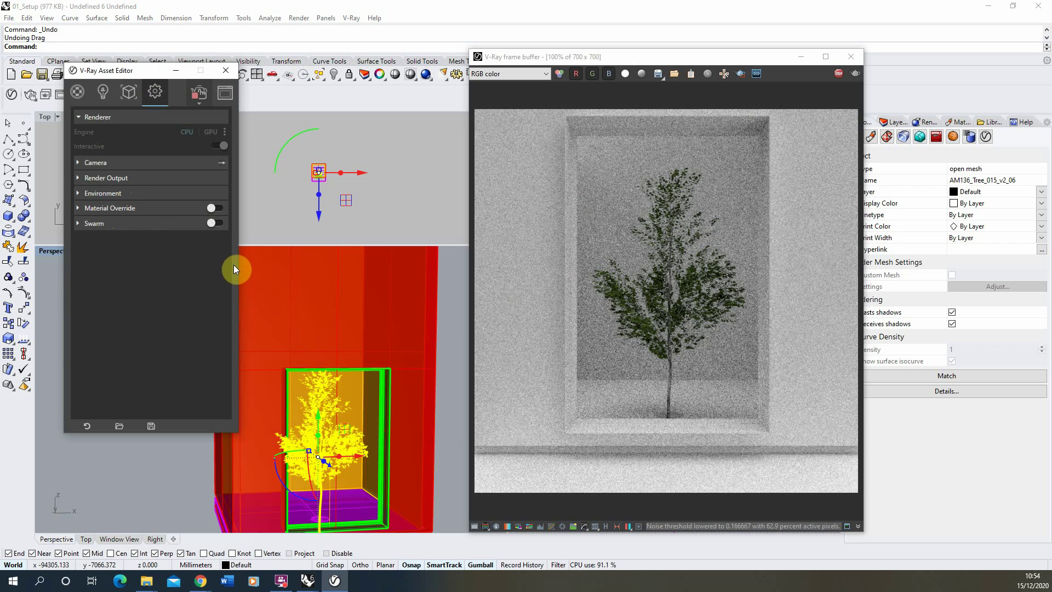
pyautogui.click(235, 261)
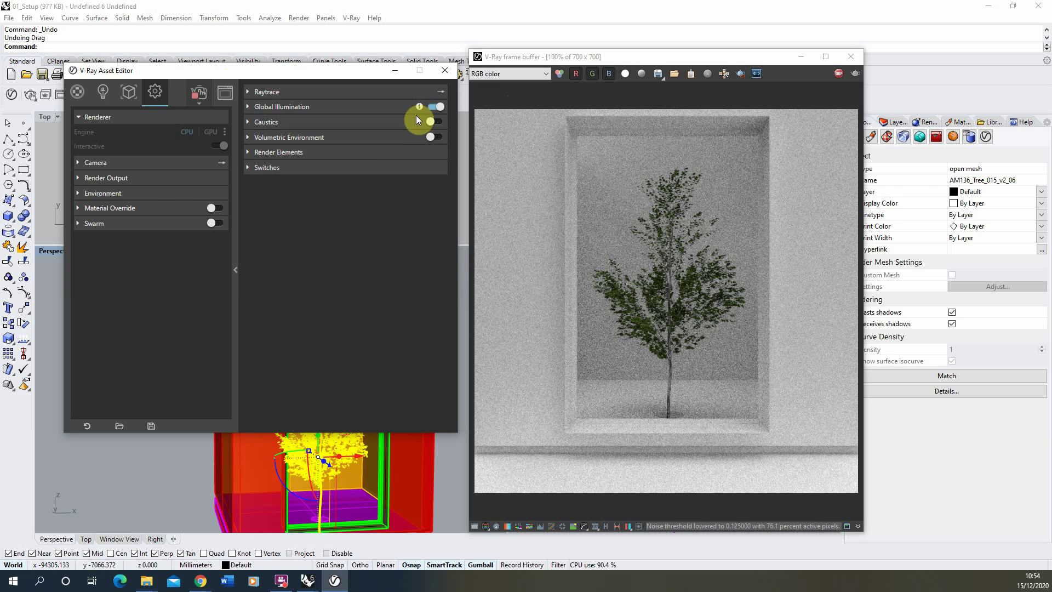
pyautogui.click(90, 194)
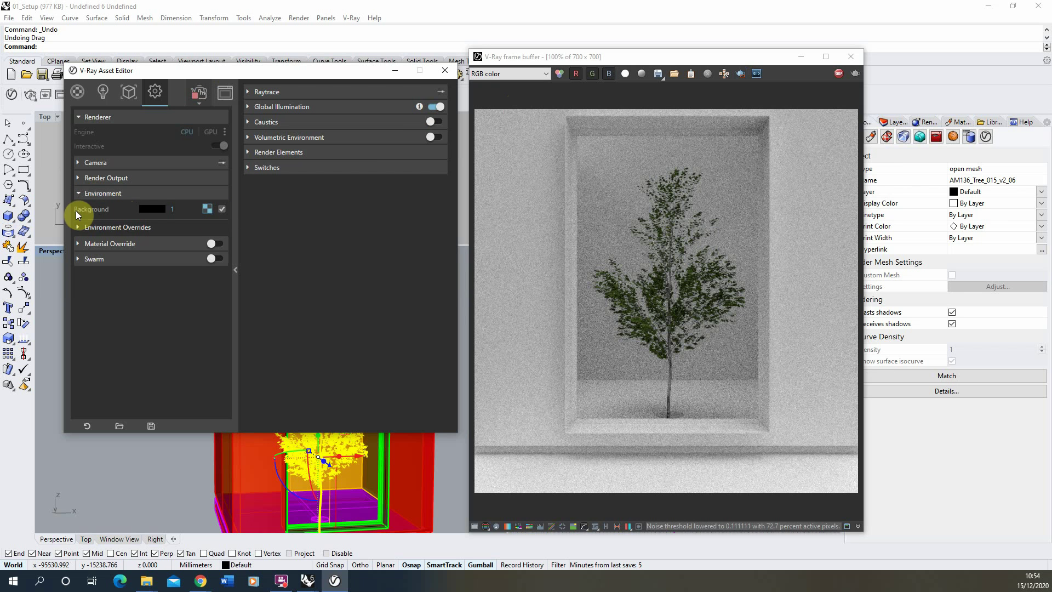
pyautogui.click(222, 209)
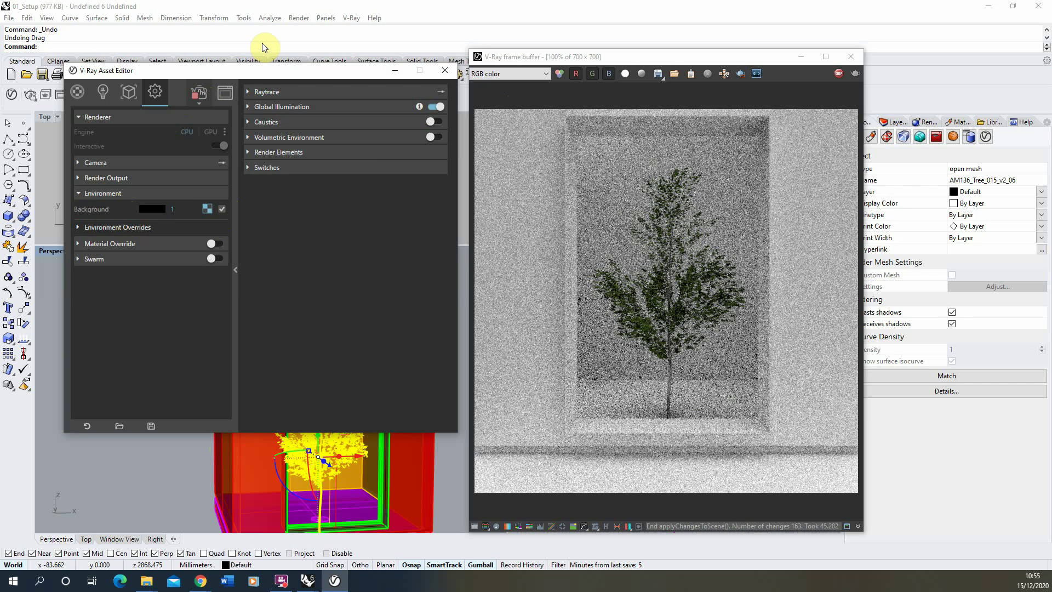
# Restart interactive rendering, minimize the Asset Editor and frame buffer, and show the V-Ray light tools.
pyautogui.click(202, 95)
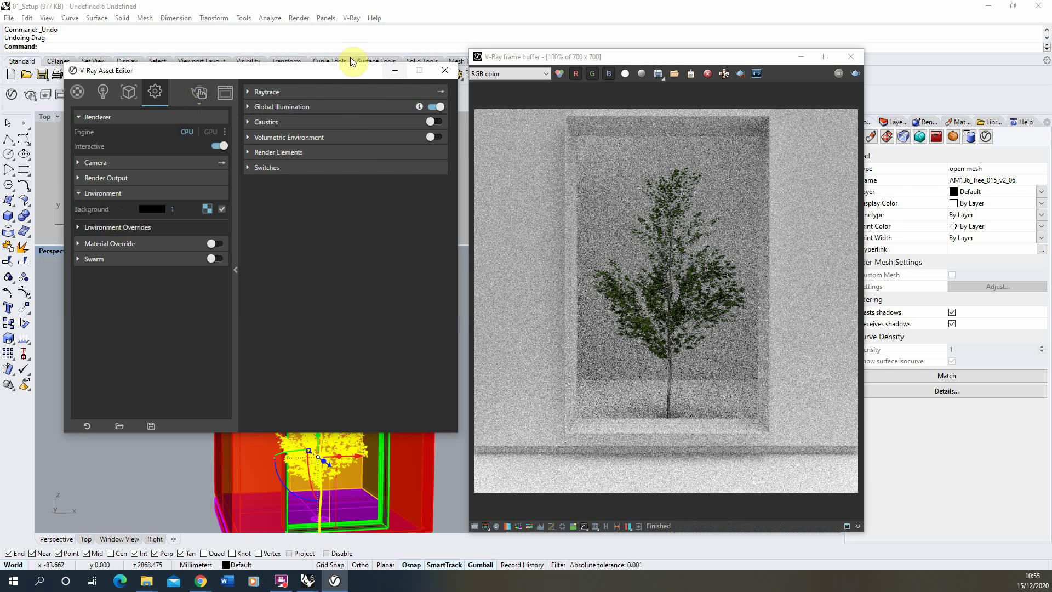
pyautogui.click(394, 71)
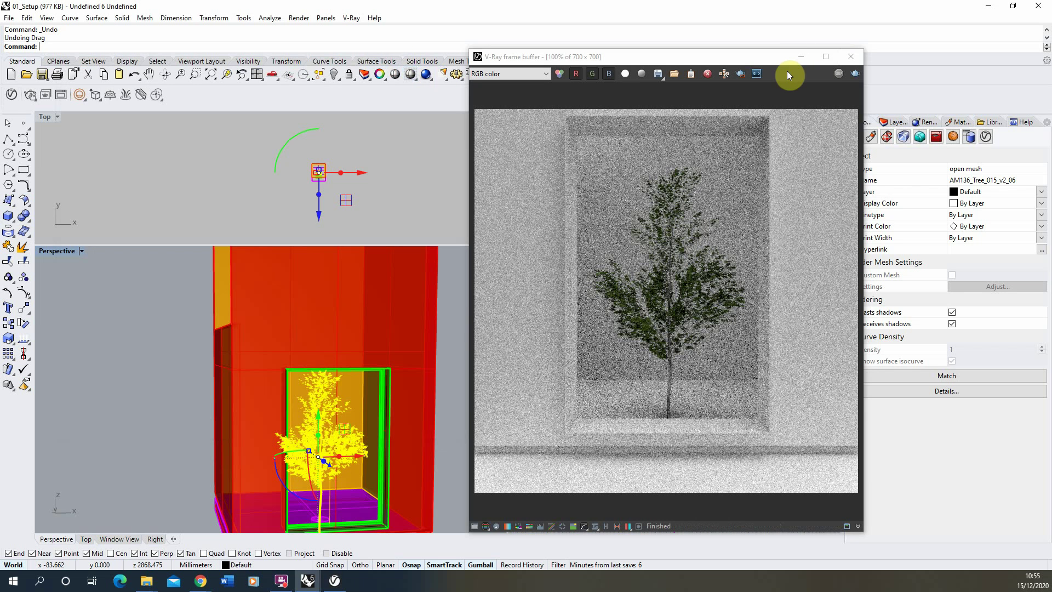
pyautogui.click(800, 58)
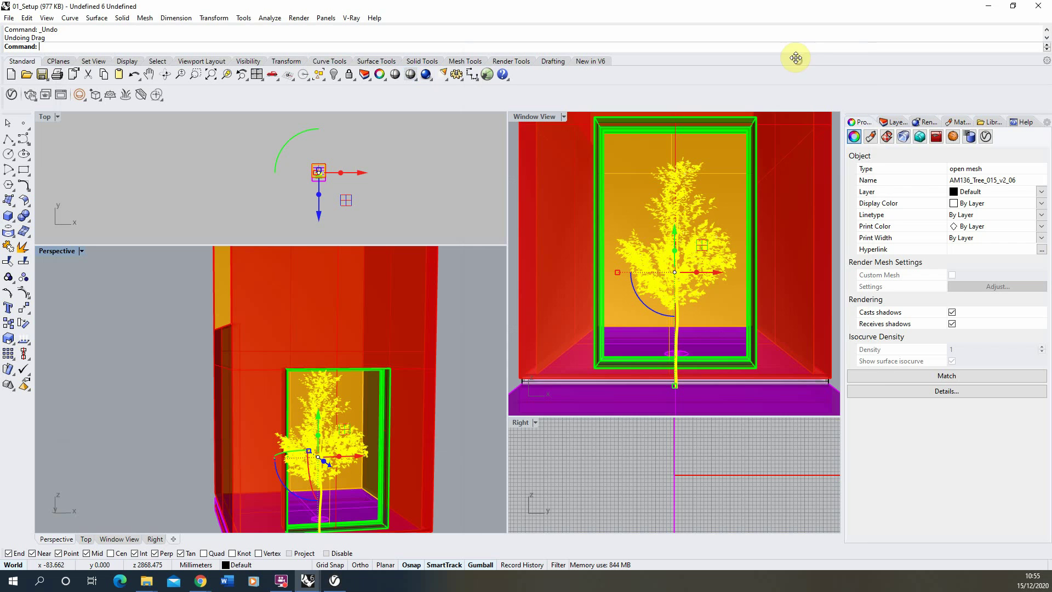
pyautogui.click(83, 100)
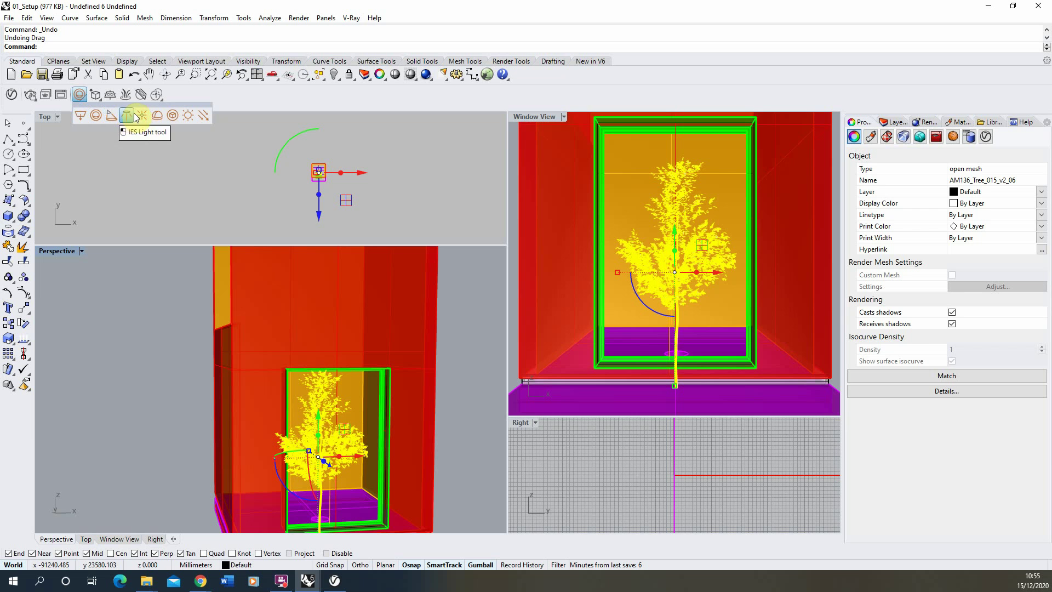
# Add a V-Ray Sun set manually to about 149.1° azimuth and 55° altitude, placed in Top view.
pyautogui.click(189, 116)
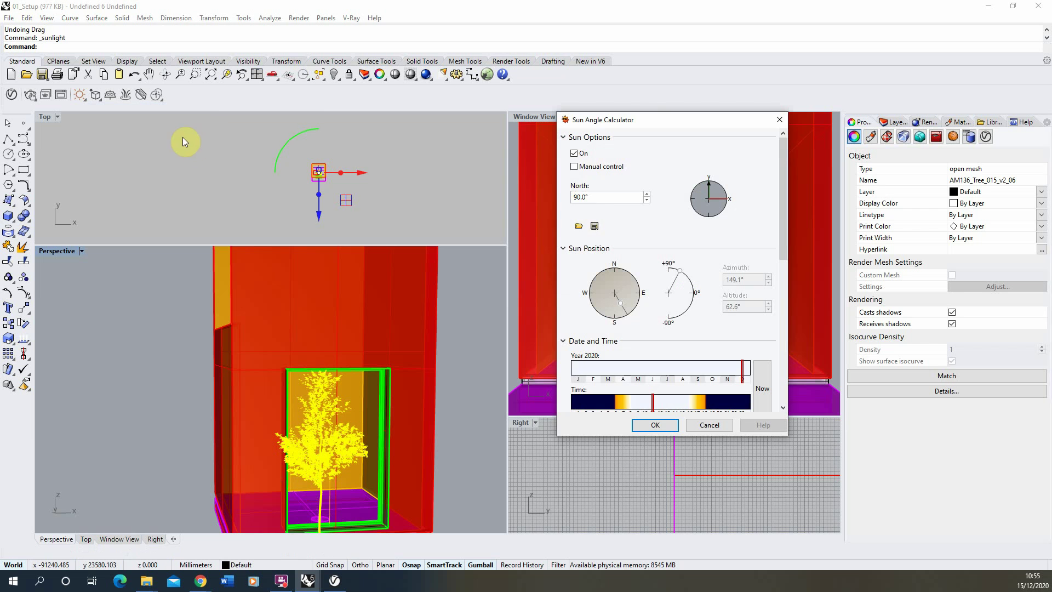
pyautogui.click(575, 168)
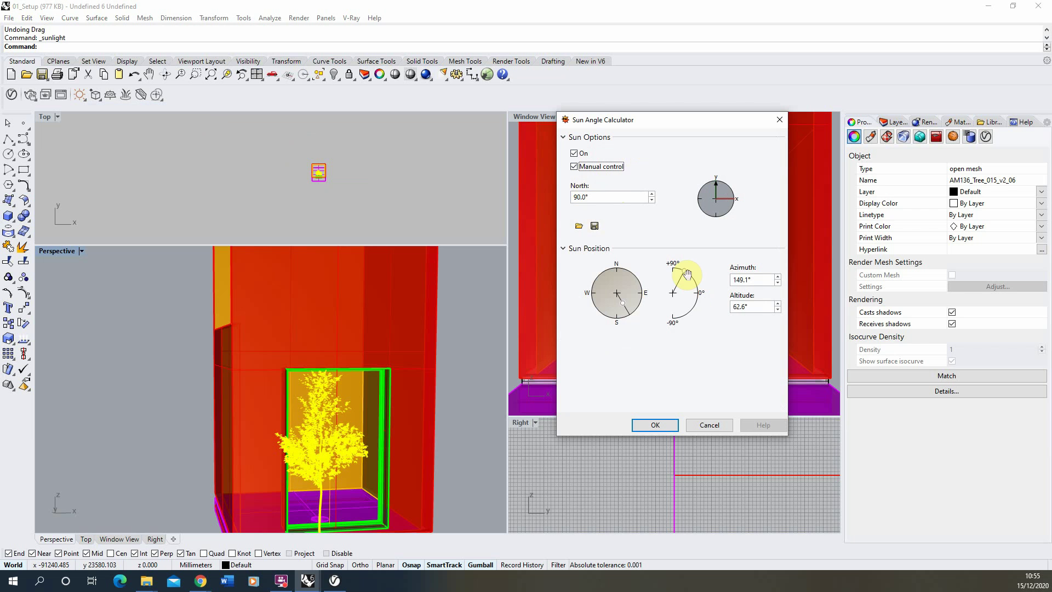
pyautogui.moveTo(684, 271); pyautogui.dragTo(692, 277)
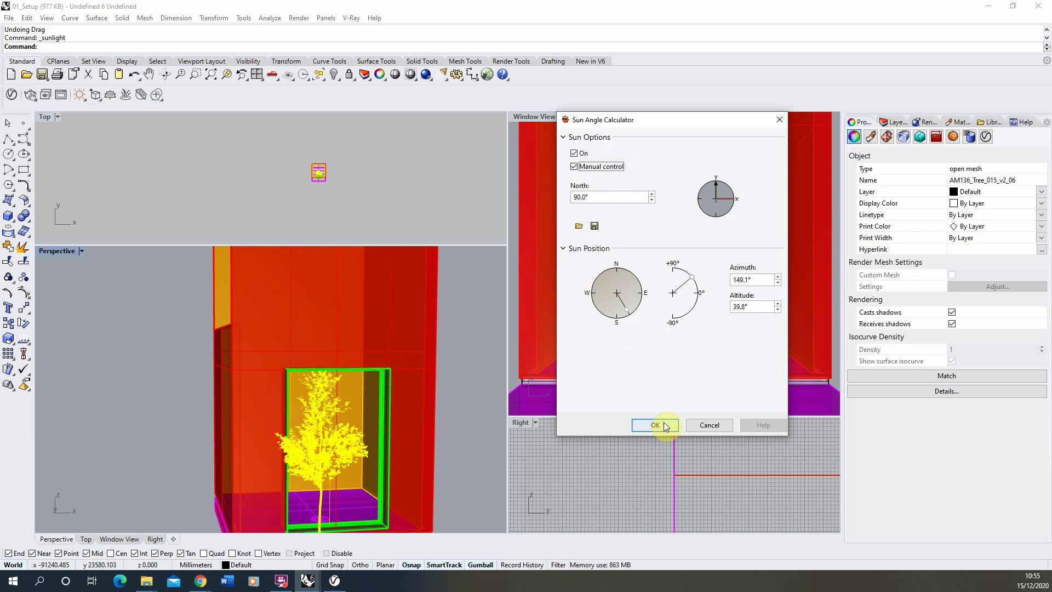
pyautogui.moveTo(692, 277); pyautogui.dragTo(687, 272)
pyautogui.click(655, 424)
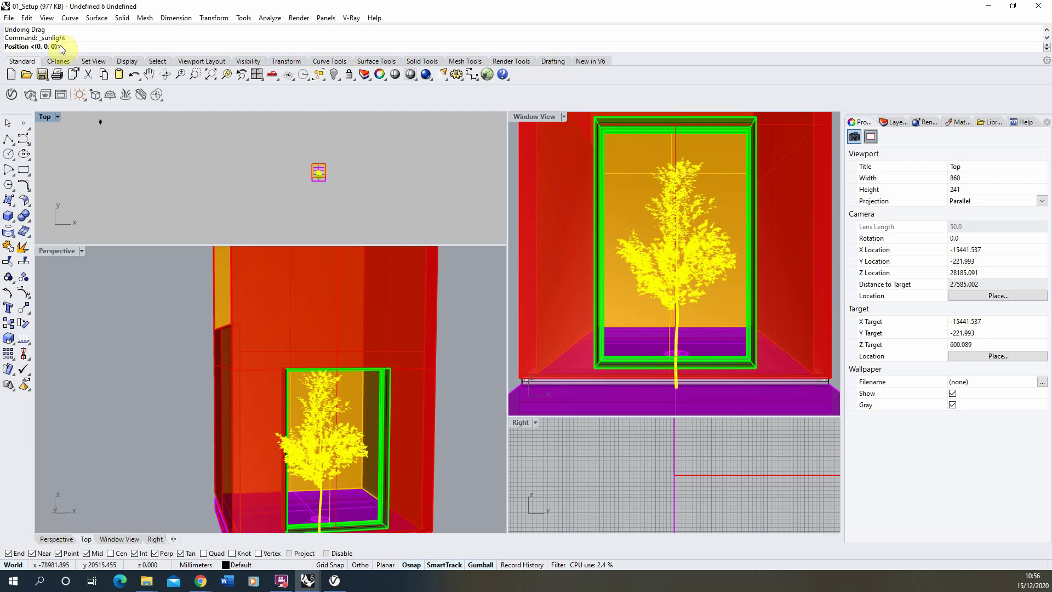
pyautogui.click(296, 189)
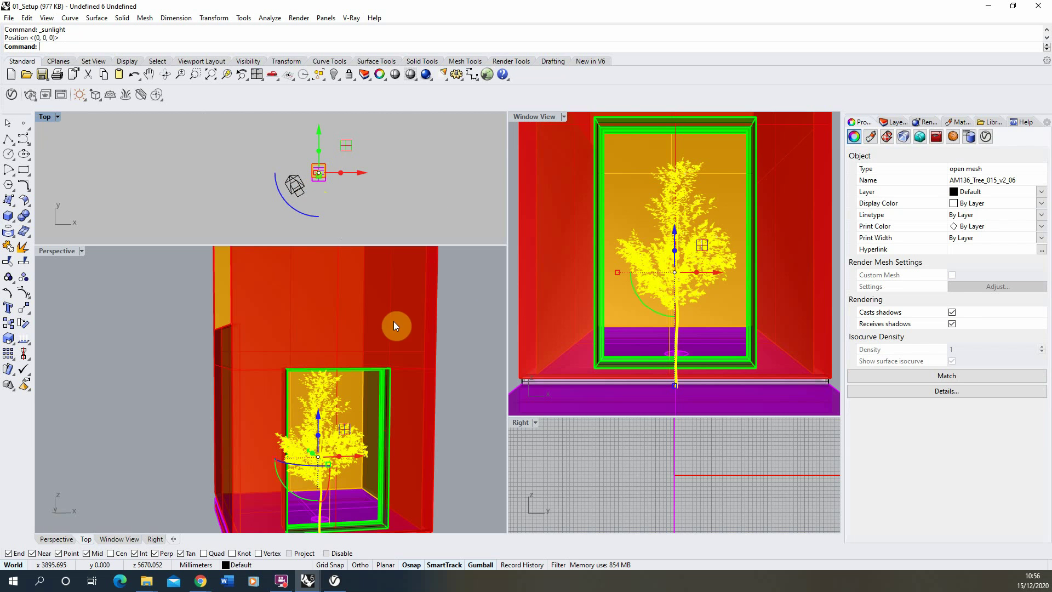
pyautogui.scroll(-5, 369, 386)
# Render the sunlit Window View with V-Ray and bring the frame buffer forward.
pyautogui.click(238, 453)
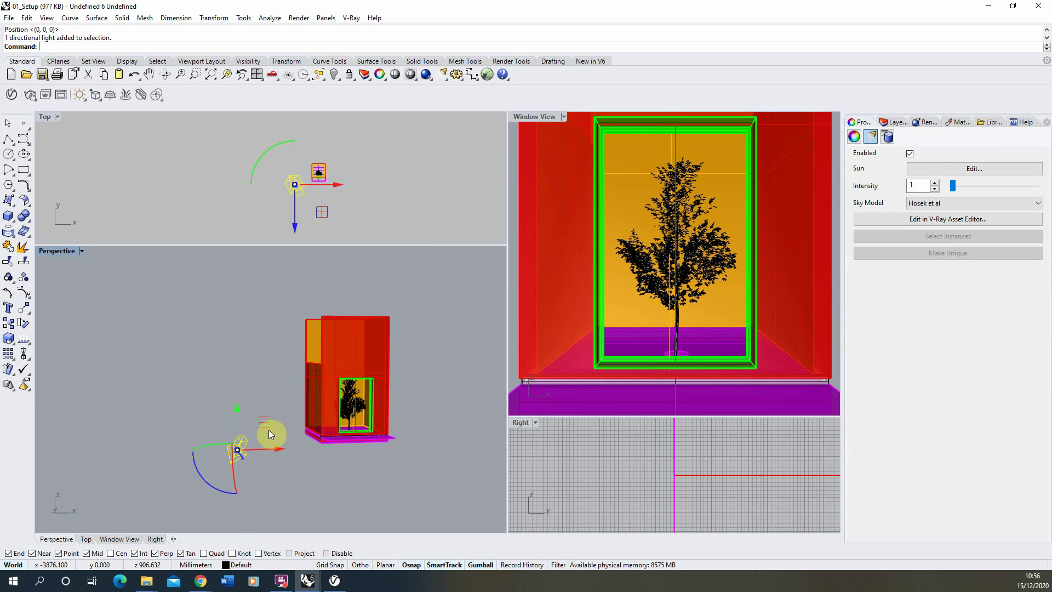
pyautogui.click(299, 468)
pyautogui.scroll(4, 390, 386)
pyautogui.click(548, 116)
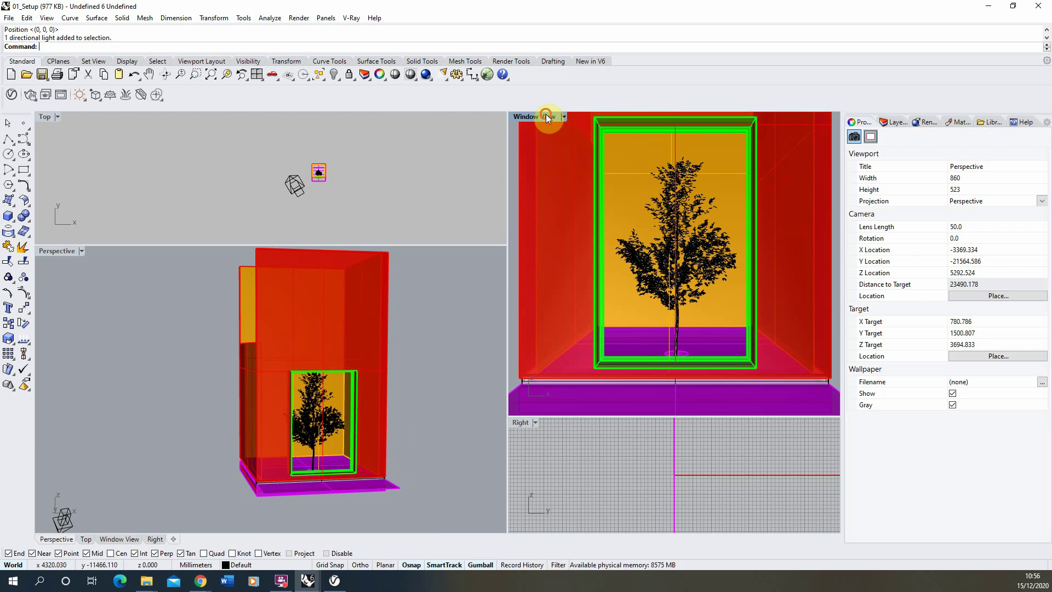
pyautogui.click(30, 95)
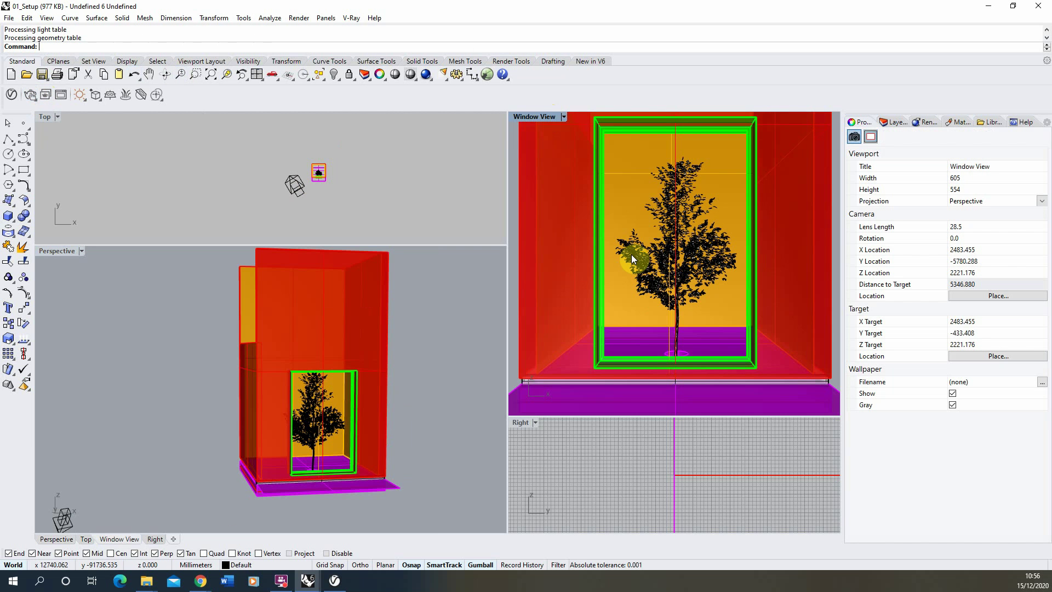
pyautogui.click(326, 584)
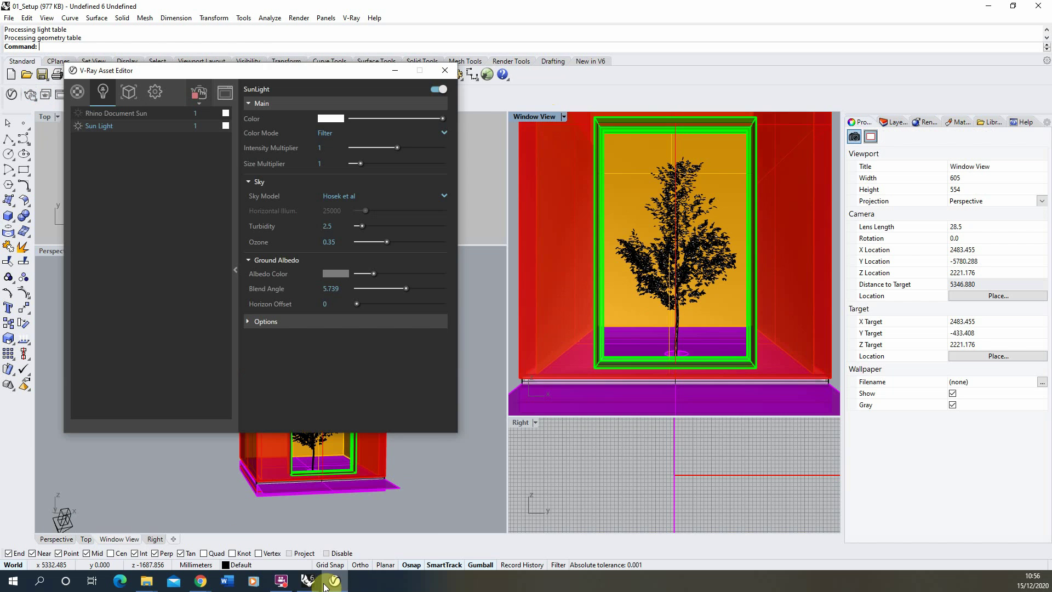
pyautogui.moveTo(326, 584)
pyautogui.click(360, 530)
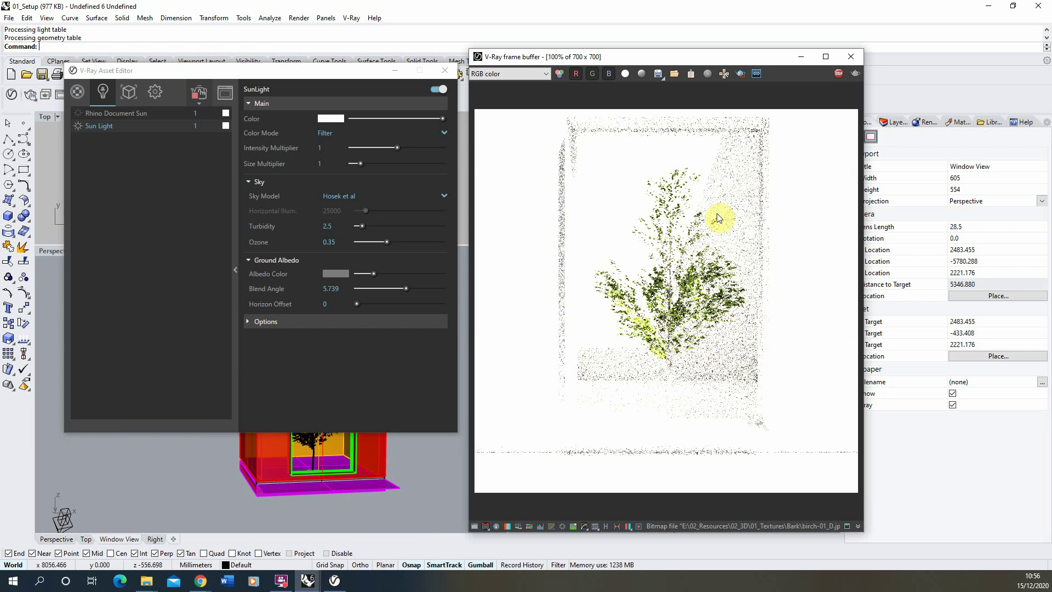
# Toggle the Environment Background off and back on in the render Settings.
pyautogui.click(156, 93)
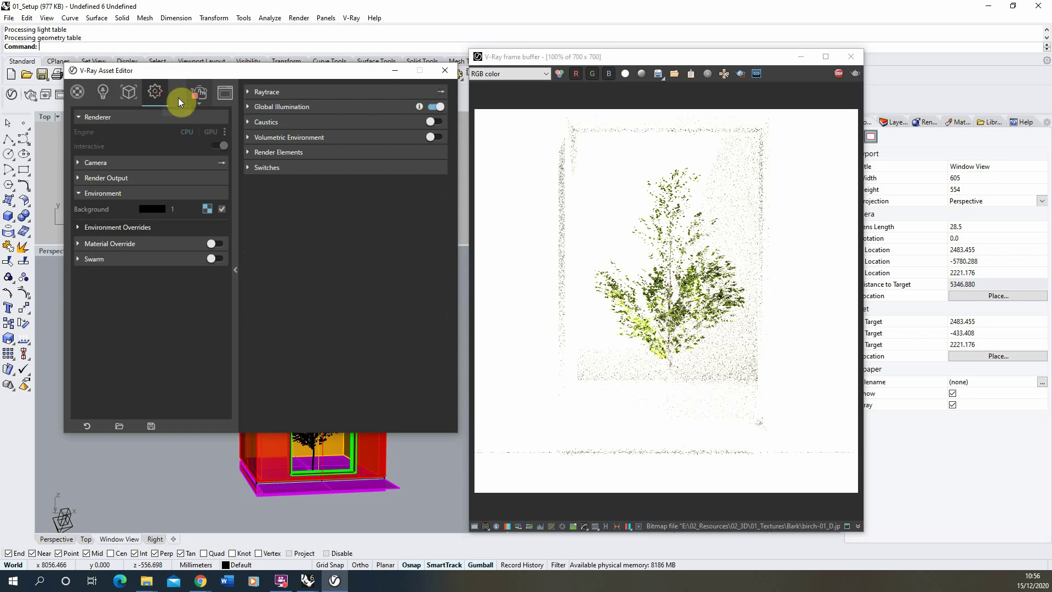
pyautogui.click(222, 210)
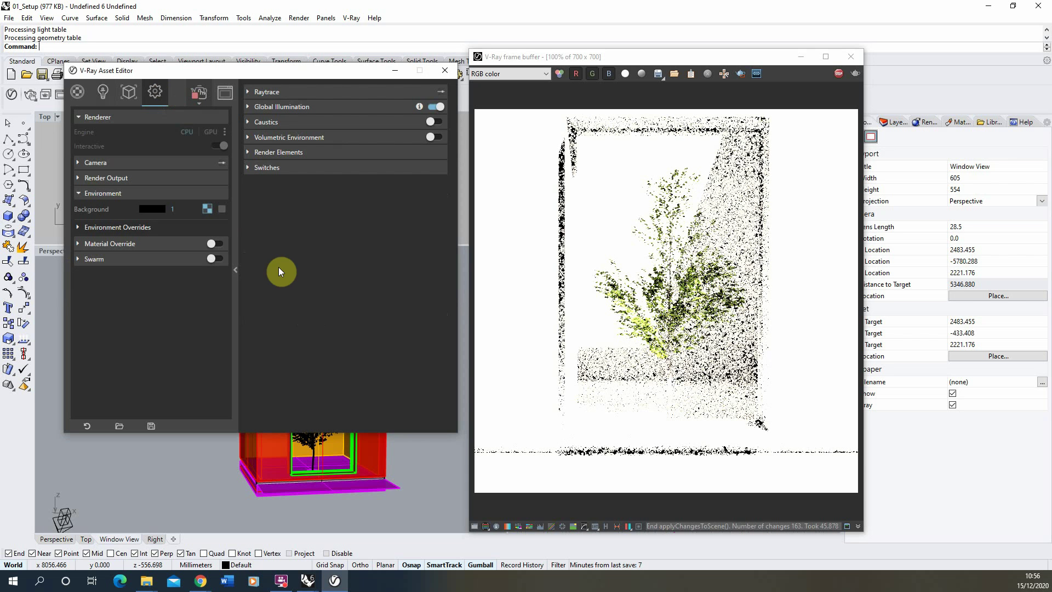
pyautogui.click(222, 211)
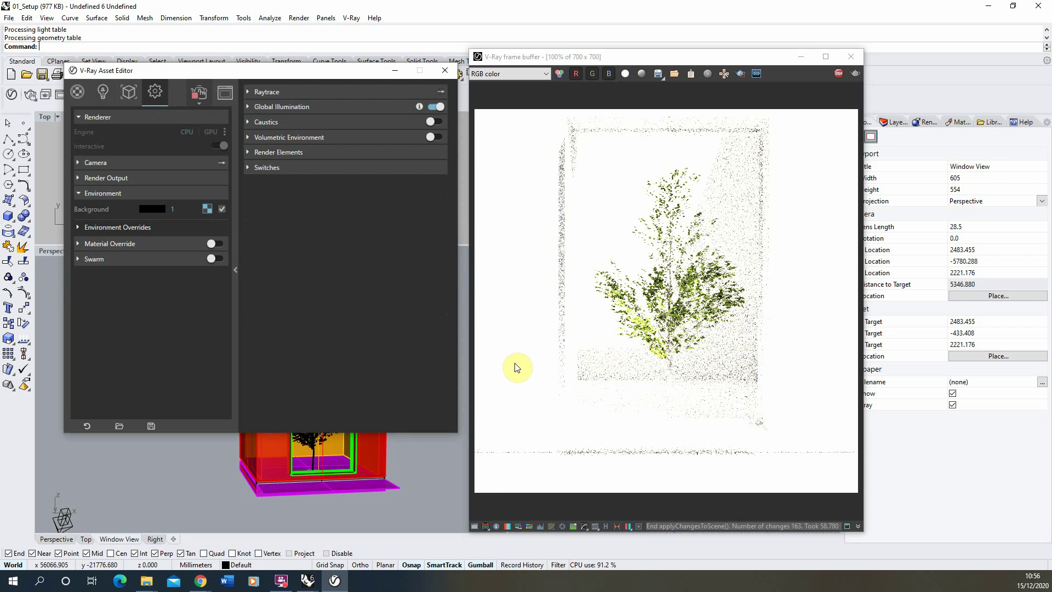
# Enable Exposure correction in the frame buffer with Exposure -3.72 and Highlight Burn 0.76.
pyautogui.click(475, 528)
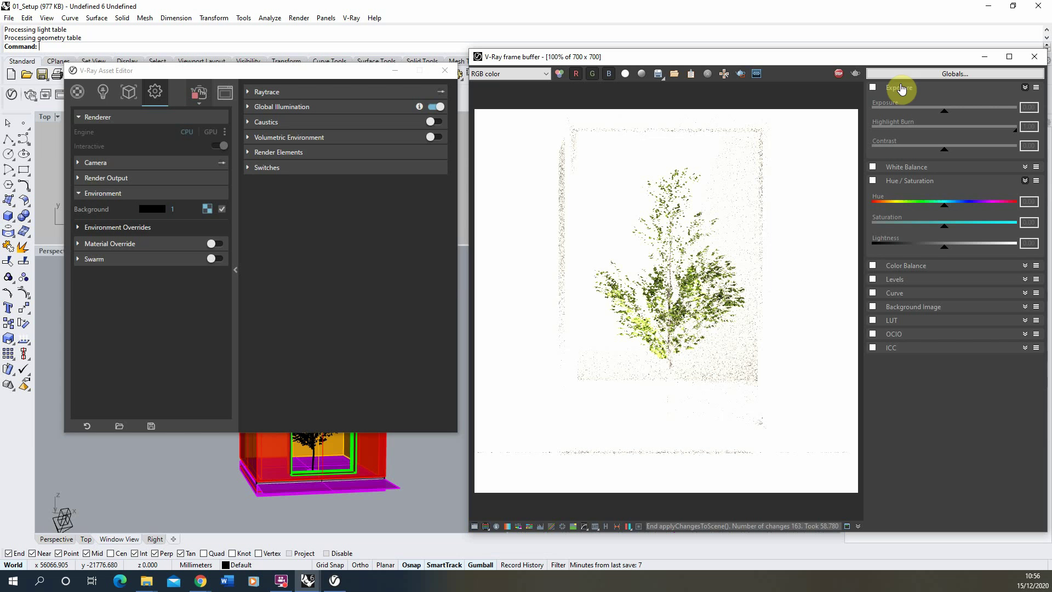
pyautogui.click(1026, 182)
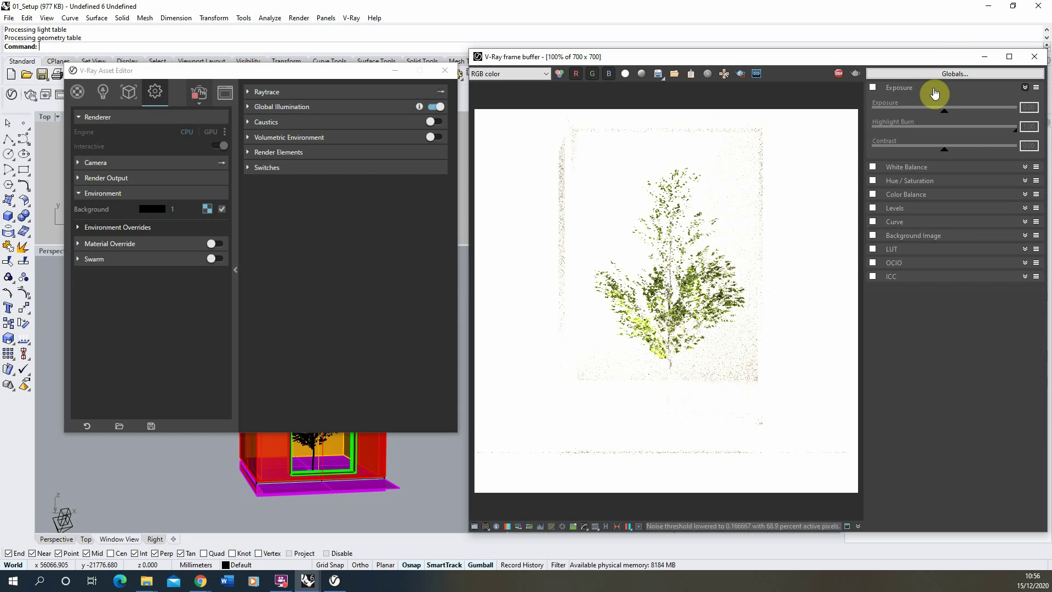
pyautogui.click(1025, 89)
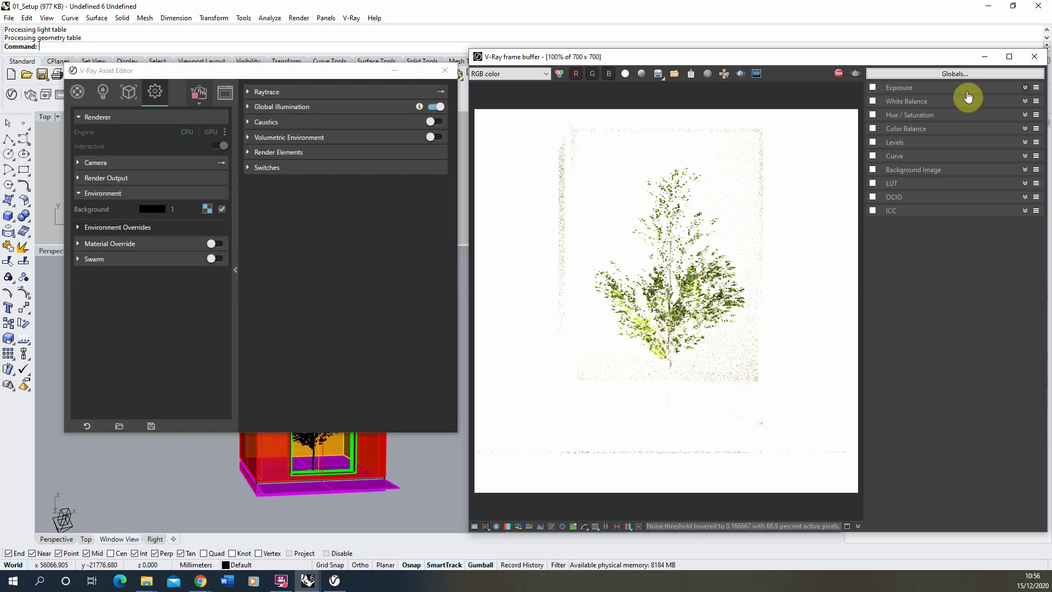
pyautogui.click(1026, 88)
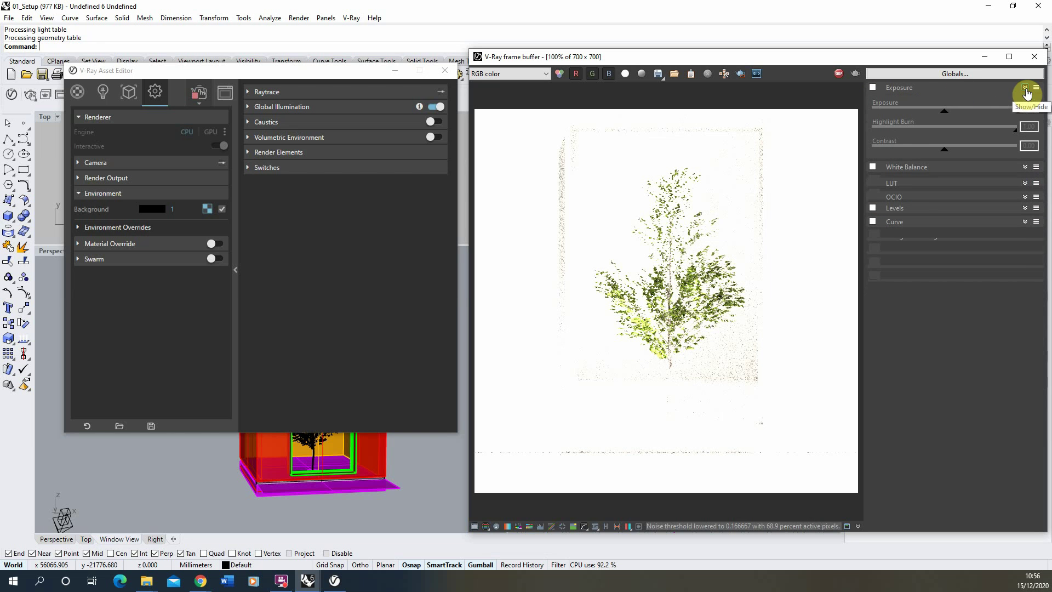
pyautogui.click(873, 87)
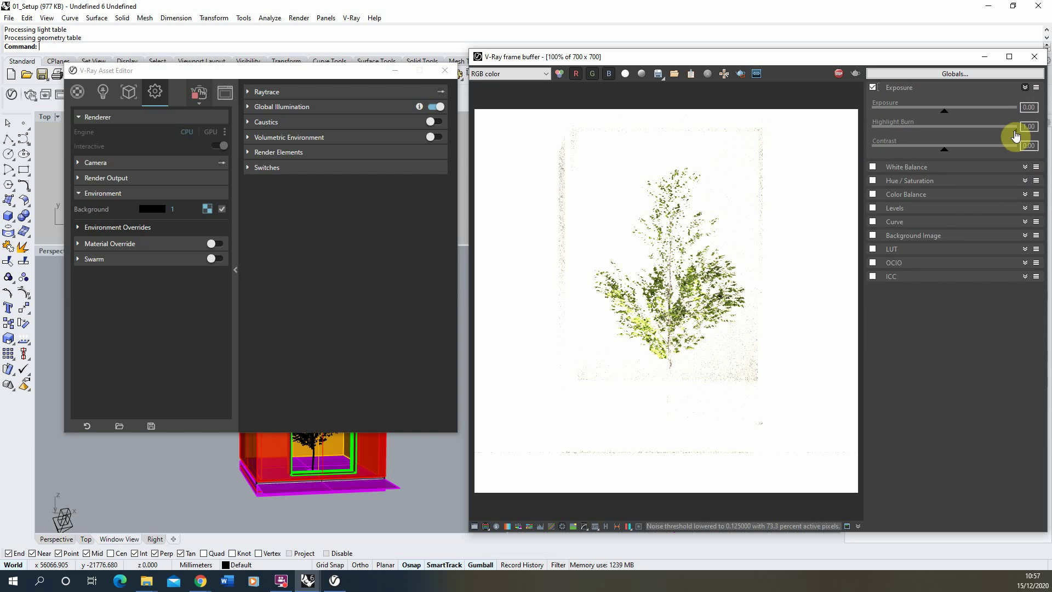
pyautogui.moveTo(1016, 135); pyautogui.dragTo(943, 137)
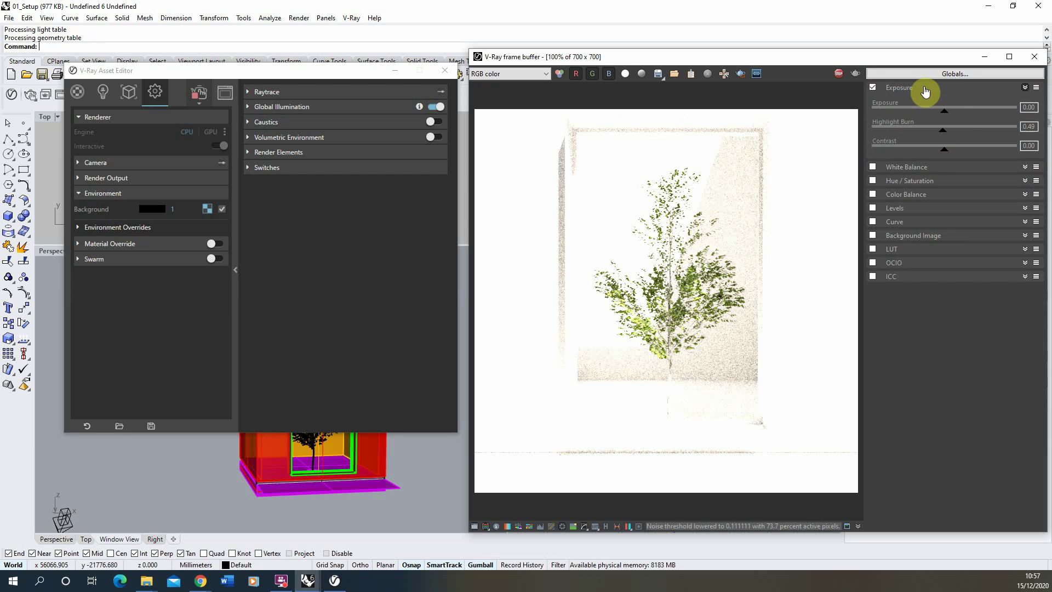
pyautogui.moveTo(946, 115); pyautogui.dragTo(887, 120)
pyautogui.moveTo(945, 135); pyautogui.dragTo(989, 134)
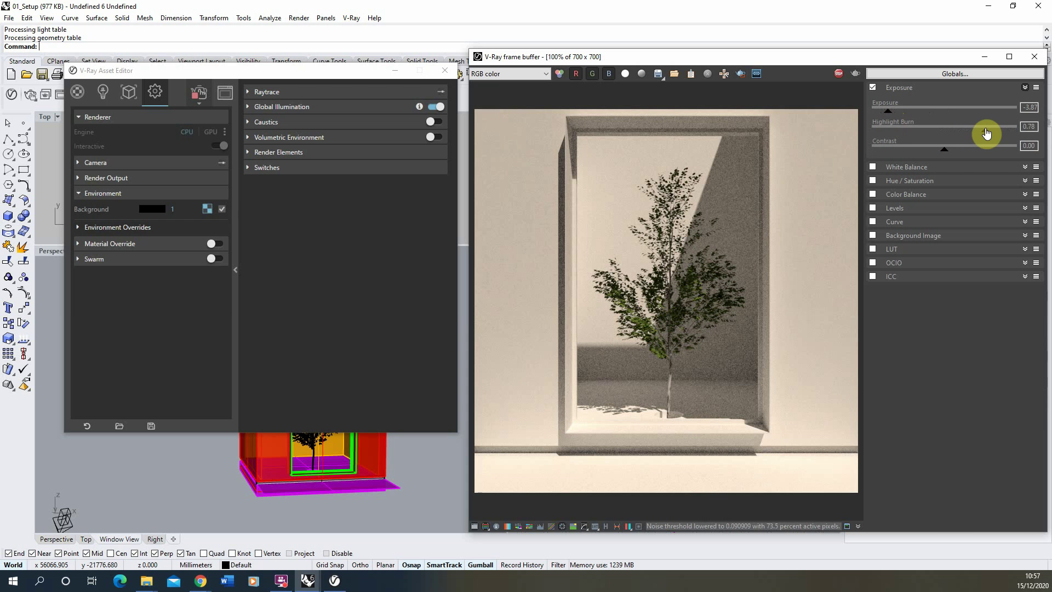
pyautogui.moveTo(889, 114); pyautogui.dragTo(891, 114)
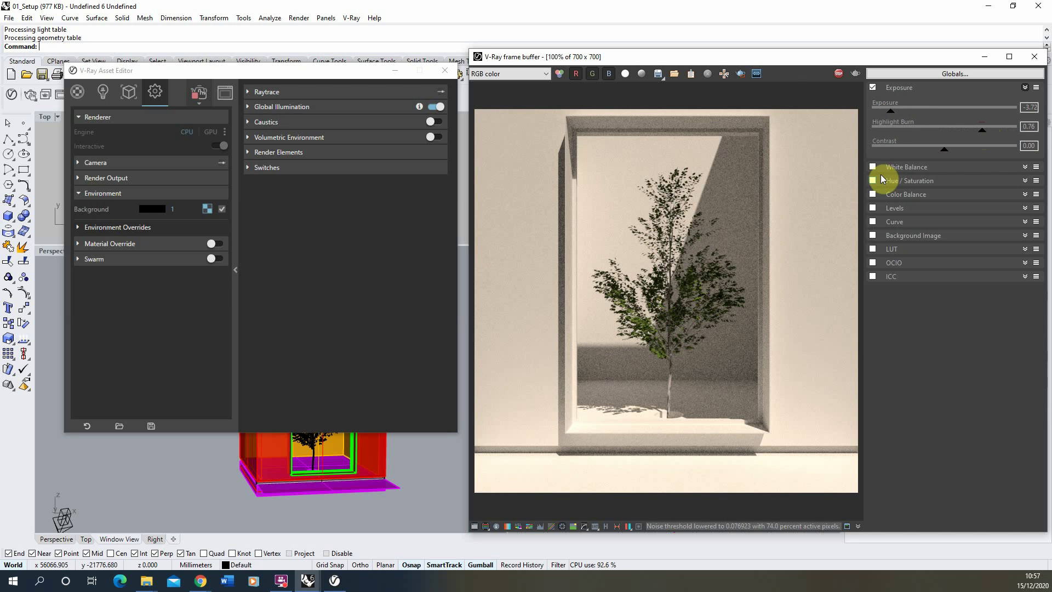
# Collapse the Exposure and Environment sections and stop the finished 700 × 700 render.
pyautogui.click(1025, 87)
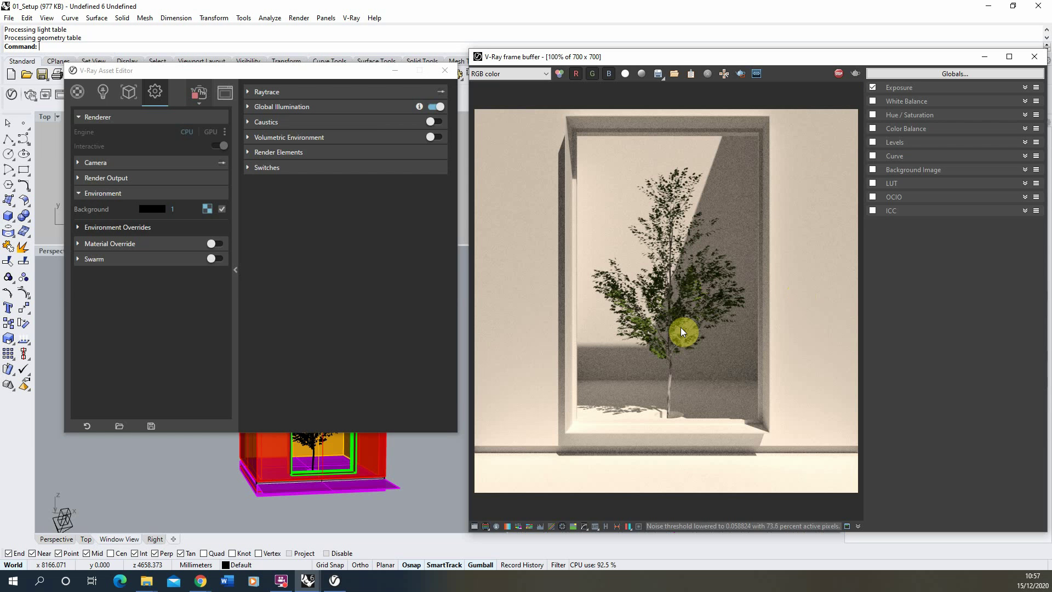
pyautogui.click(843, 74)
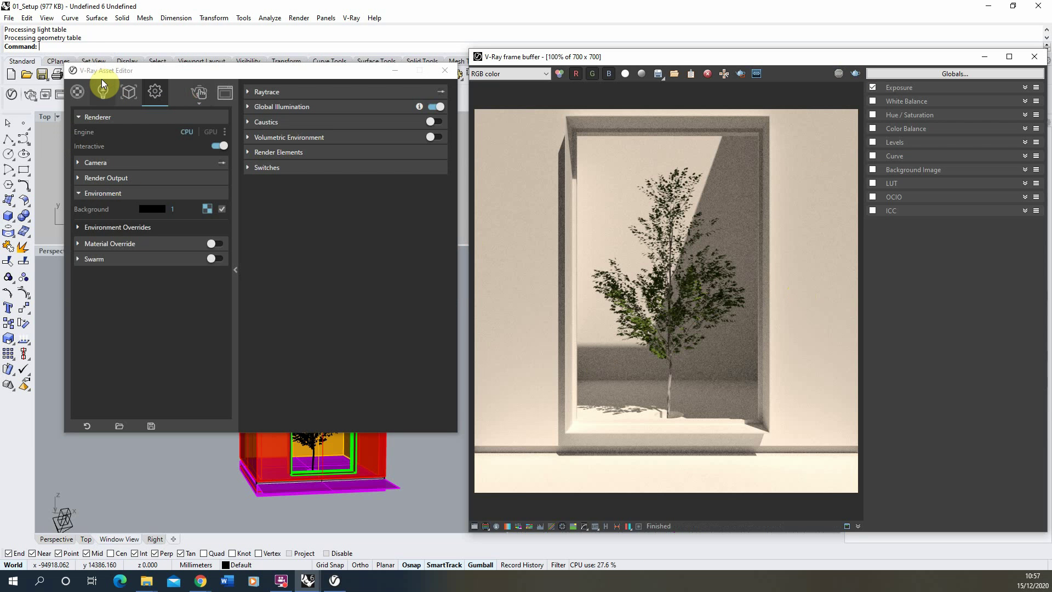
pyautogui.click(100, 192)
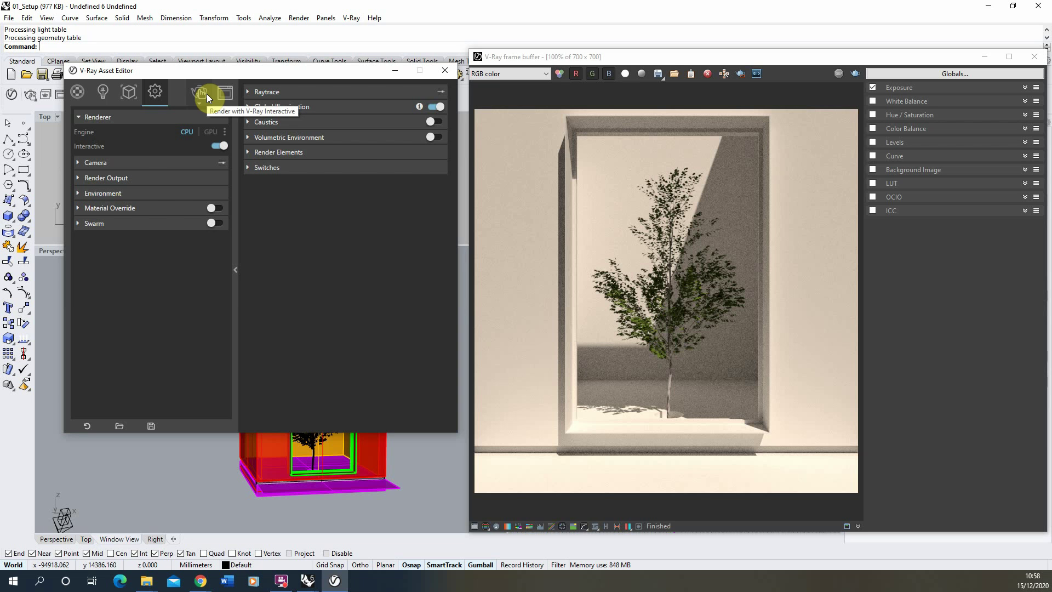
# Expand Render Output, keep the 1:1 Square aspect ratio, and select the 700 × 700 width and height fields.
pyautogui.click(97, 177)
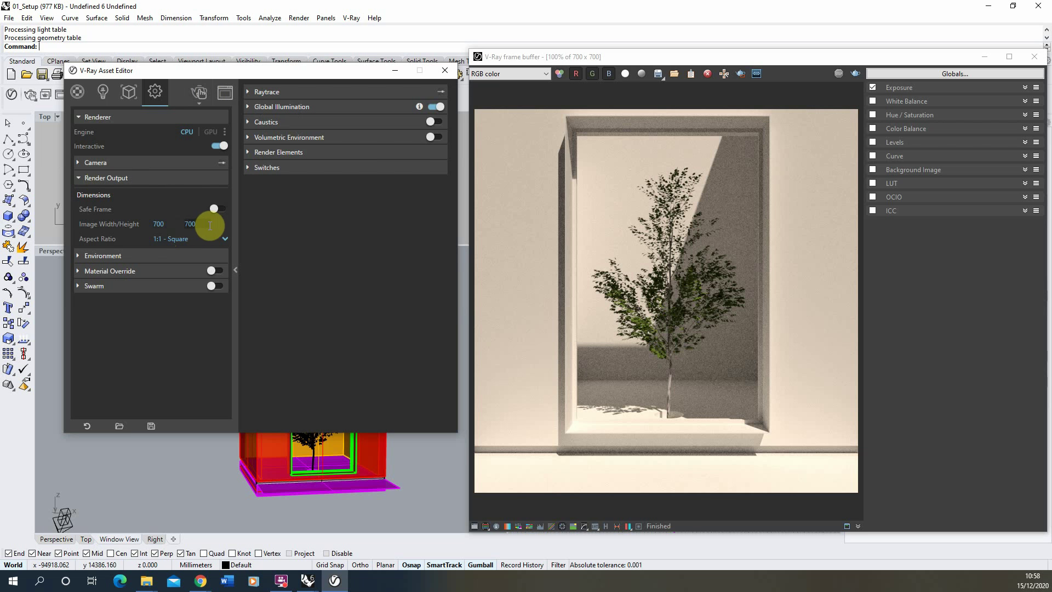
pyautogui.click(209, 243)
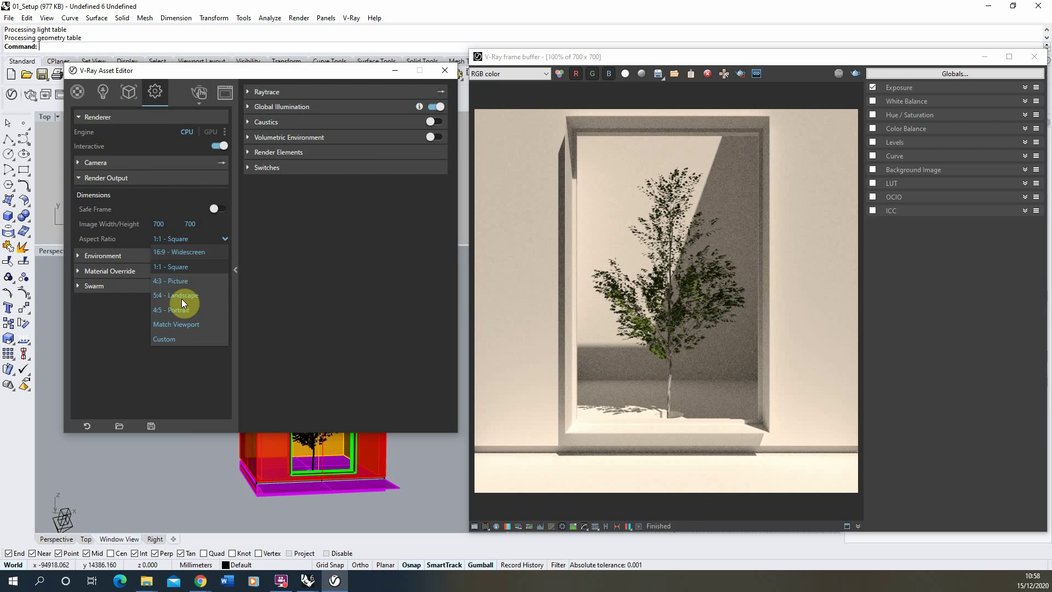
pyautogui.click(190, 265)
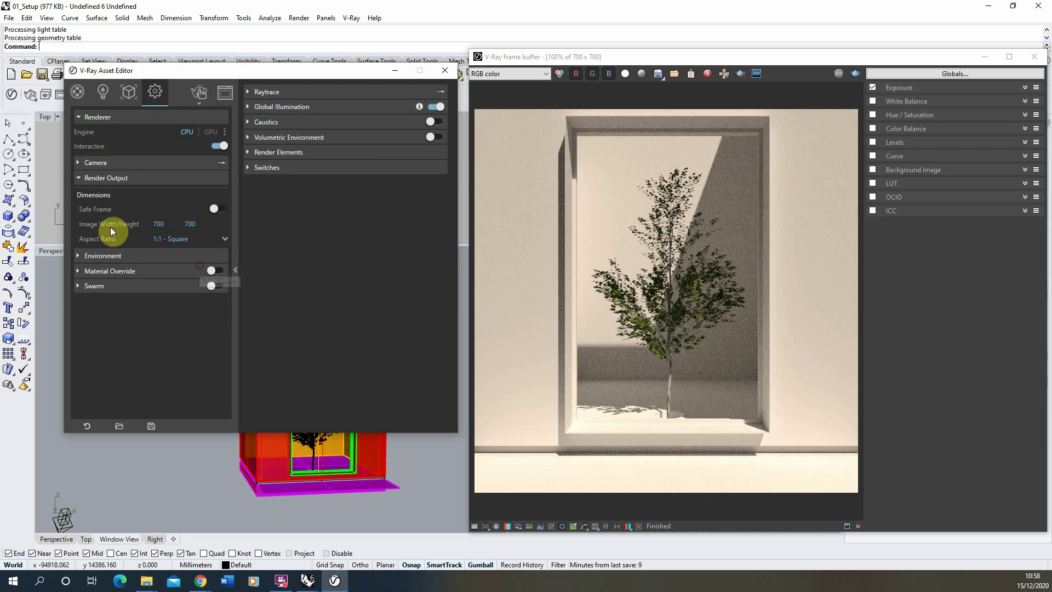
pyautogui.click(164, 223)
pyautogui.click(197, 224)
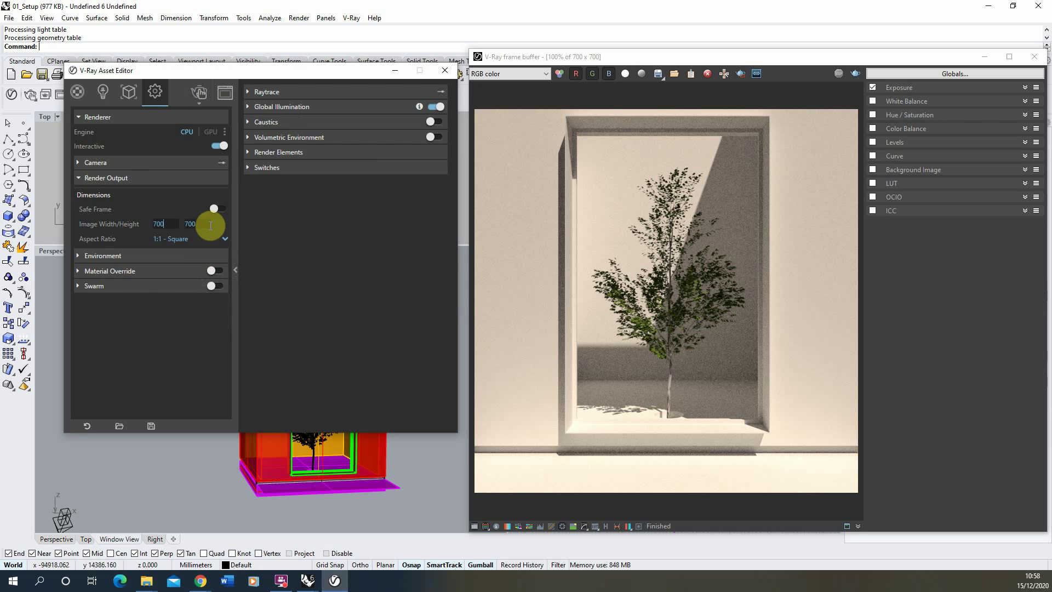
pyautogui.click(176, 224)
# Set the image width to 3000, letting height follow to 3000, then run Render with V-Ray.
pyautogui.click(630, 230)
pyautogui.scroll(5, 640, 306)
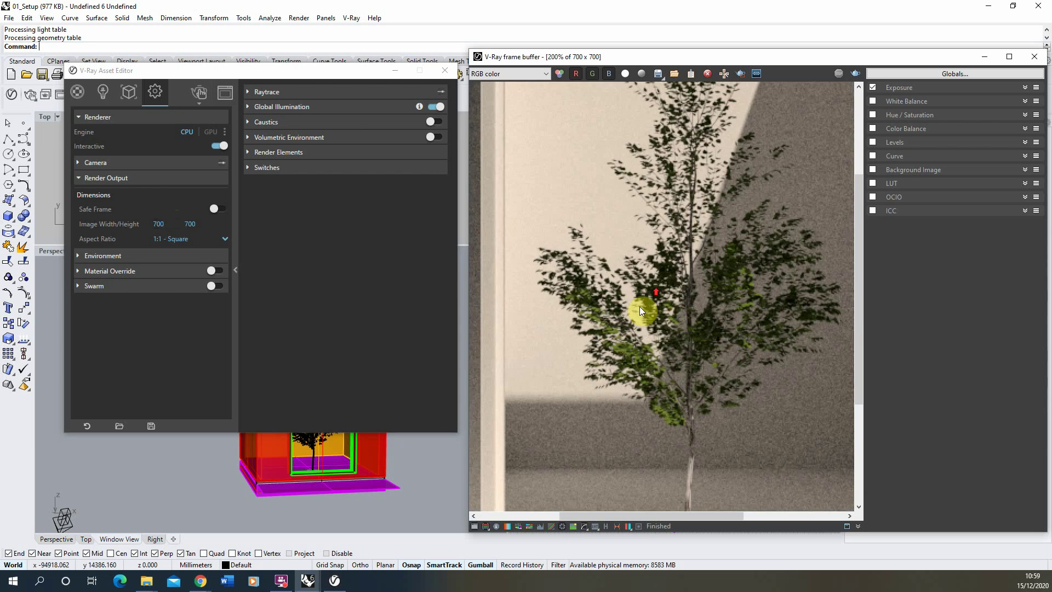
pyautogui.scroll(-2, 619, 314)
pyautogui.scroll(2, 632, 297)
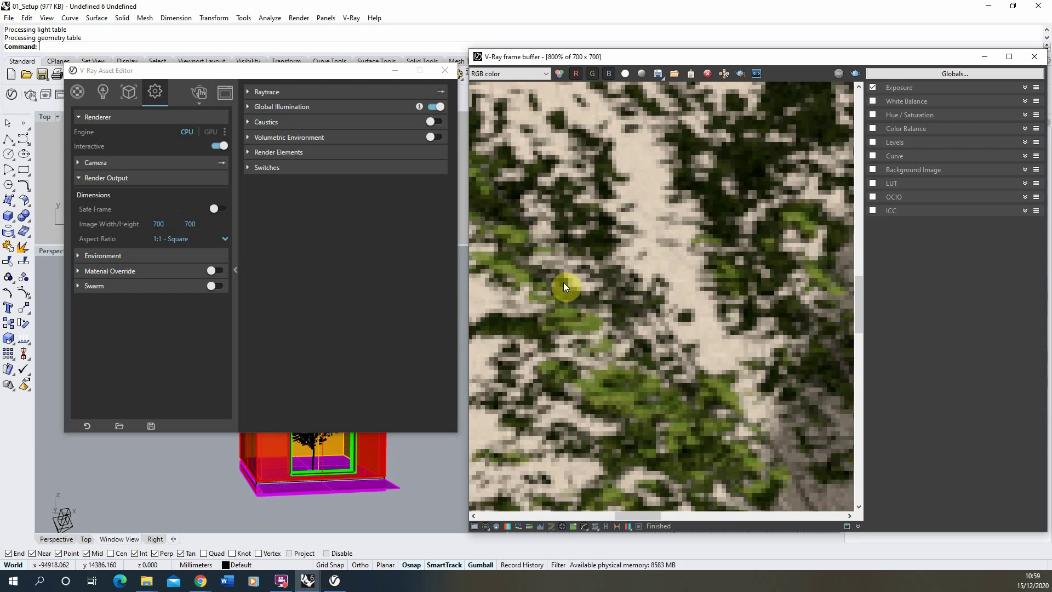
pyautogui.scroll(-2, 646, 311)
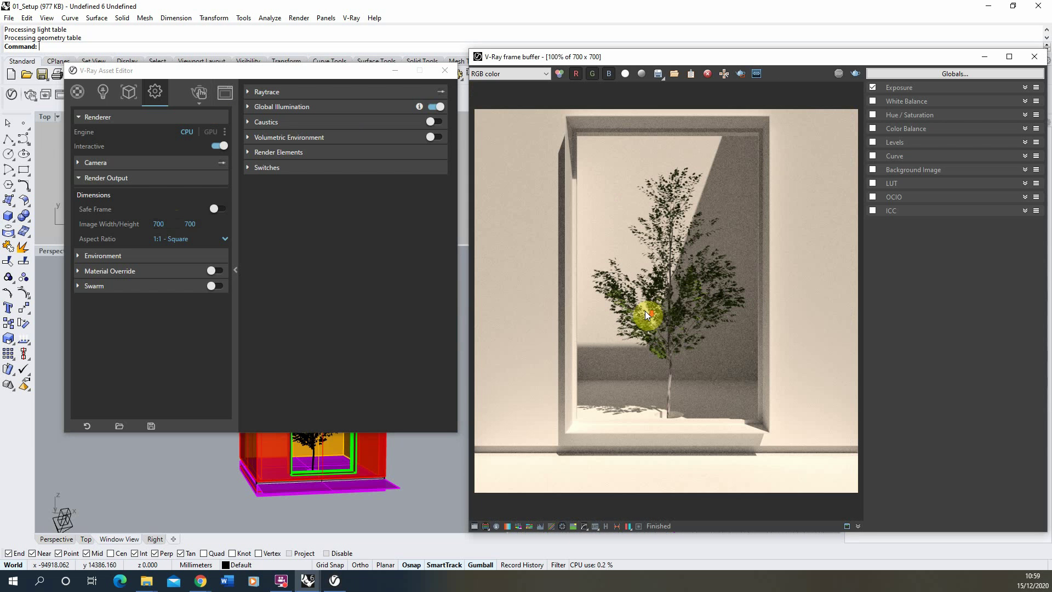
pyautogui.click(157, 223)
pyautogui.write('3000')
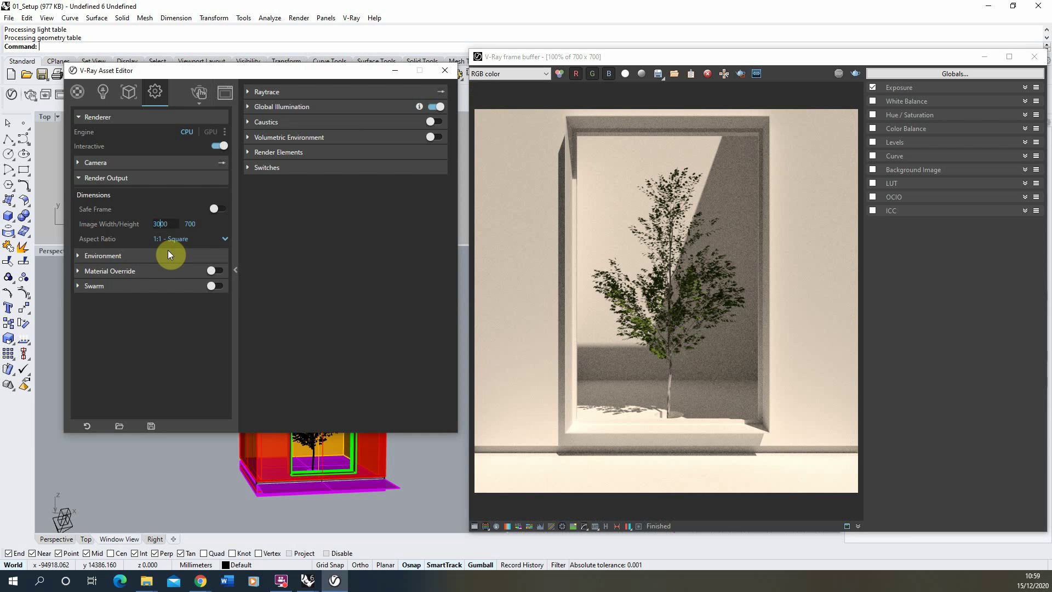
pyautogui.press('Tab')
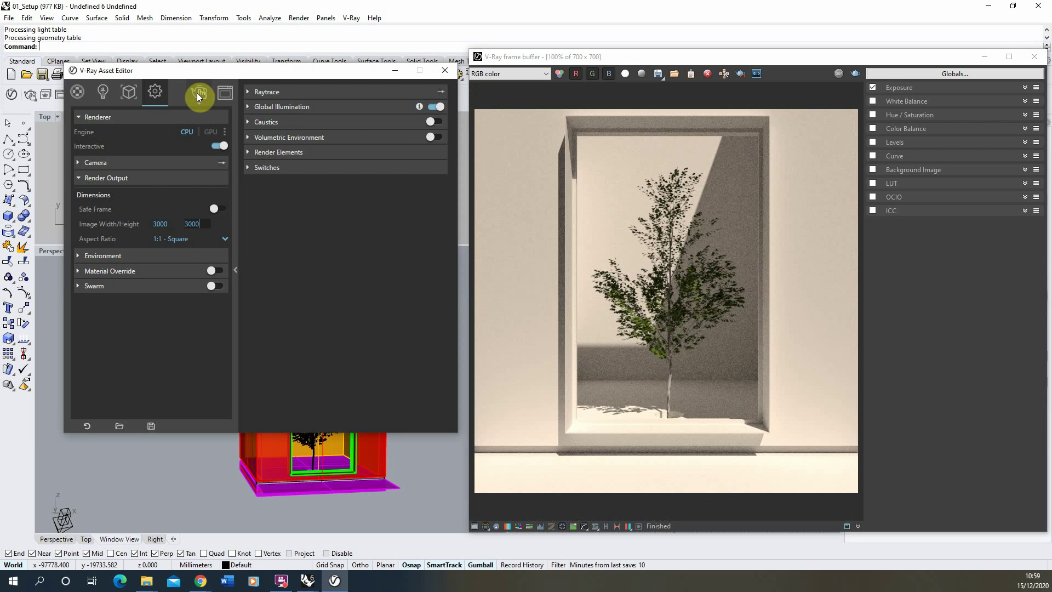
pyautogui.click(199, 104)
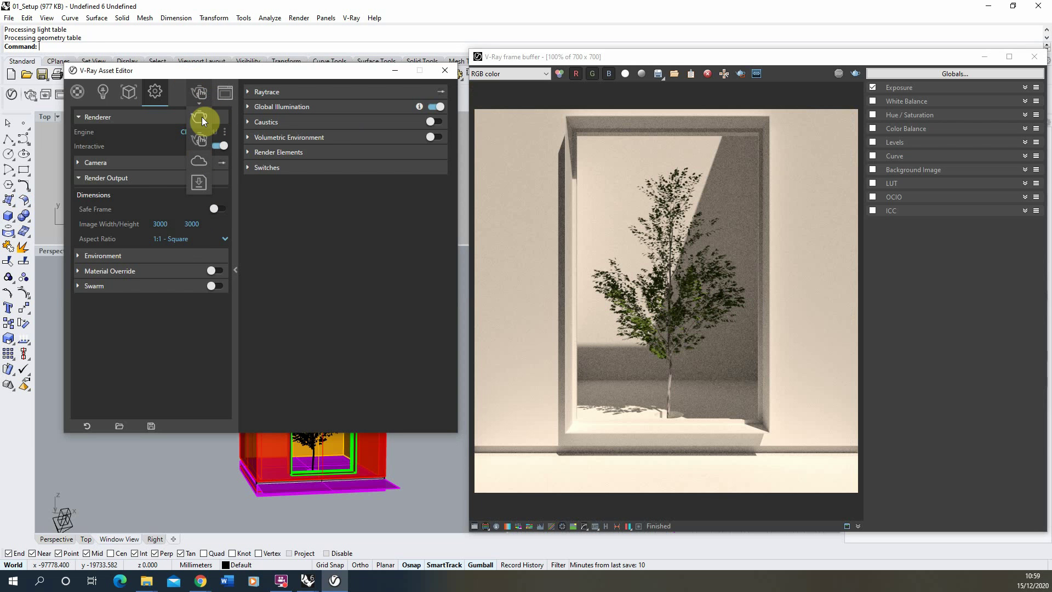
pyautogui.click(201, 118)
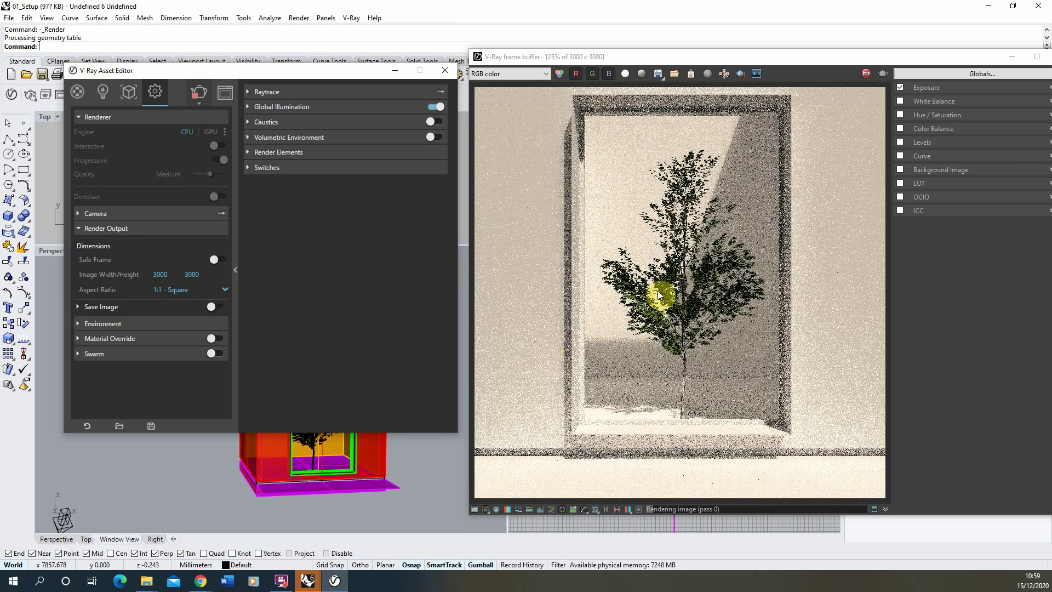
pyautogui.doubleClick(691, 296)
pyautogui.scroll(2, 693, 296)
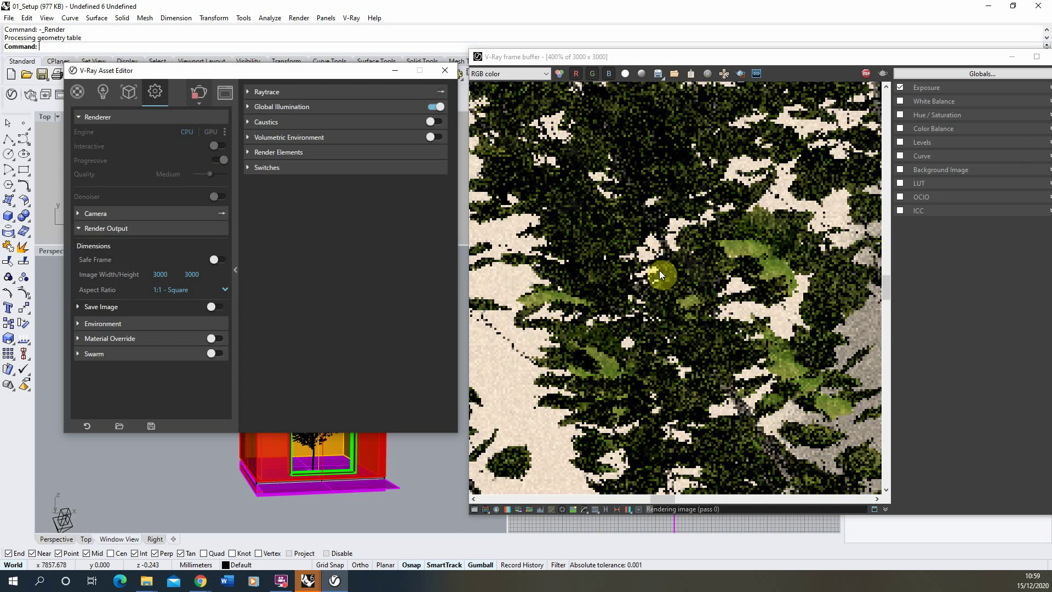
pyautogui.scroll(-1, 660, 271)
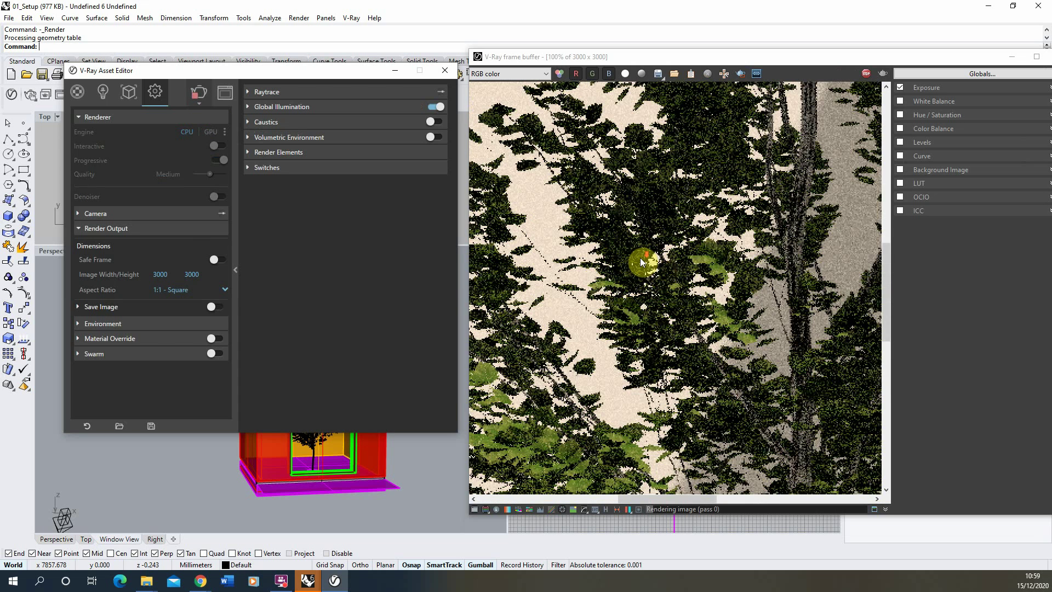
pyautogui.scroll(-1, 640, 257)
pyautogui.scroll(-1, 667, 268)
pyautogui.scroll(-1, 670, 271)
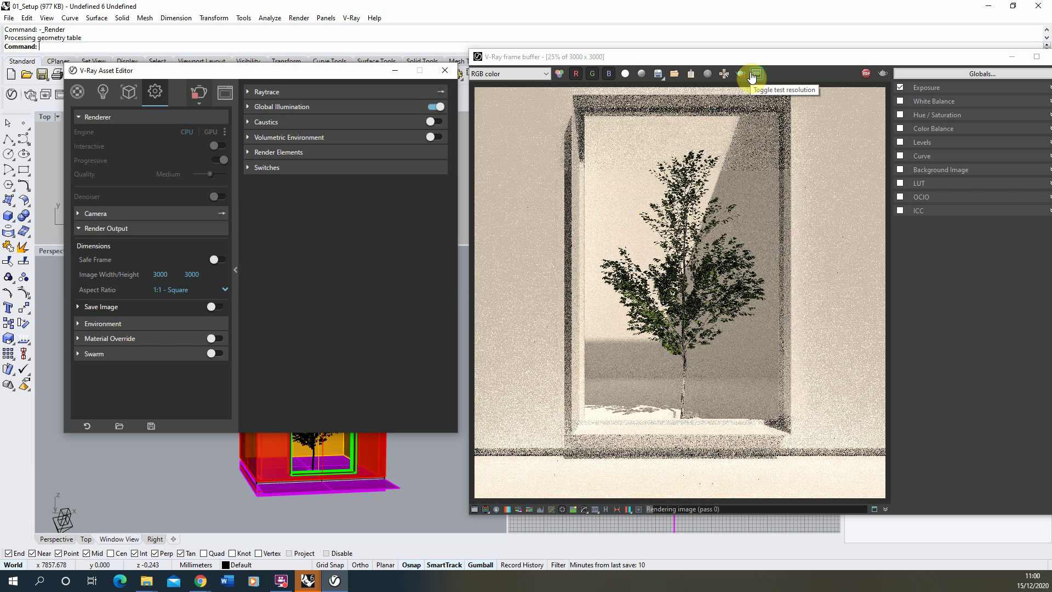
pyautogui.doubleClick(708, 147)
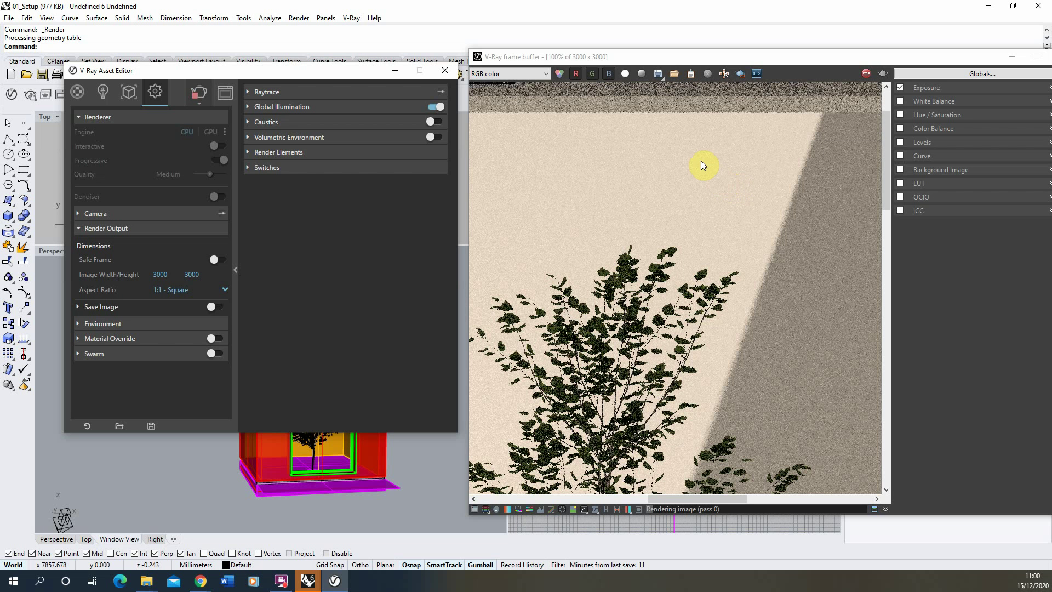
pyautogui.scroll(4, 702, 160)
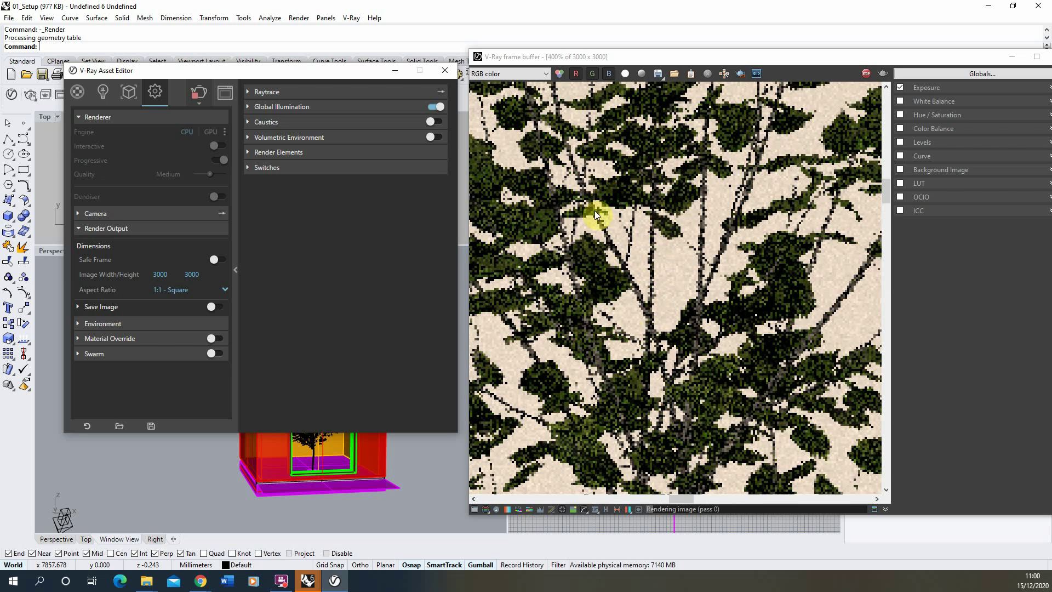
pyautogui.scroll(-4, 596, 213)
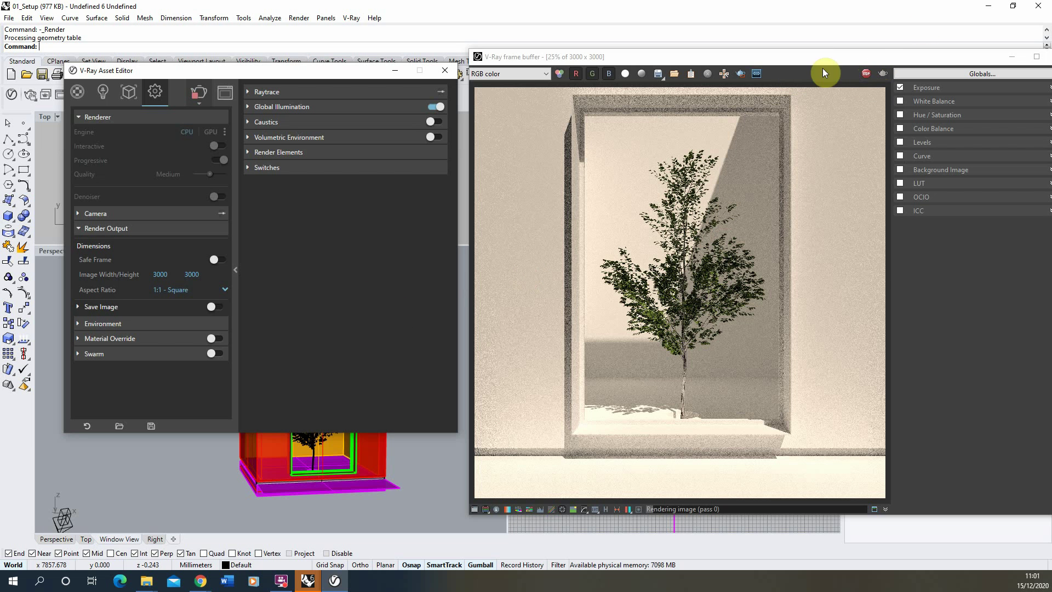
# Stop the render at its current pass and save the current channel as JPEG file '1'.
pyautogui.click(870, 75)
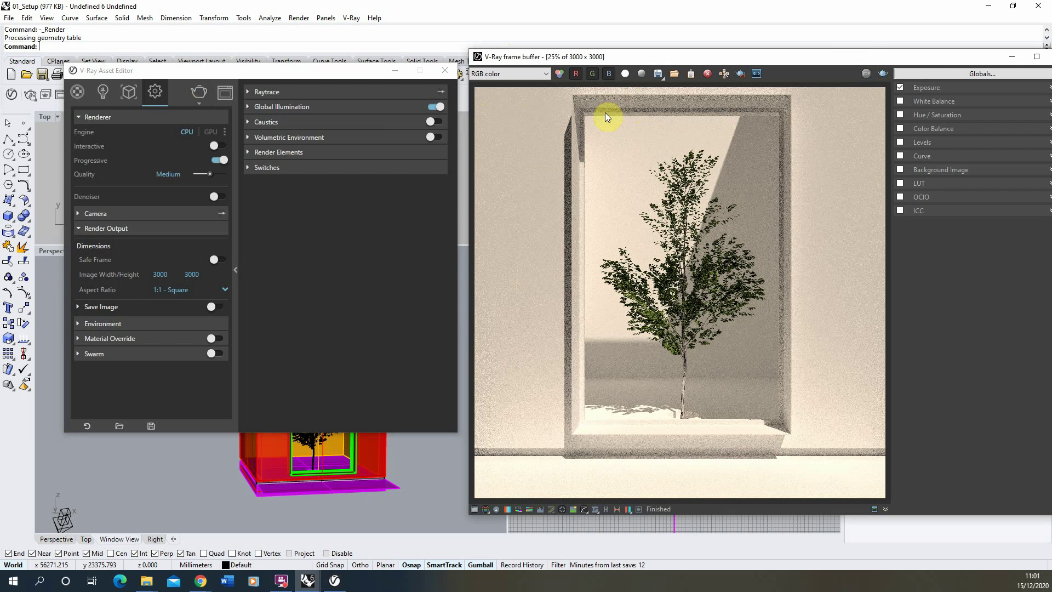
pyautogui.click(659, 74)
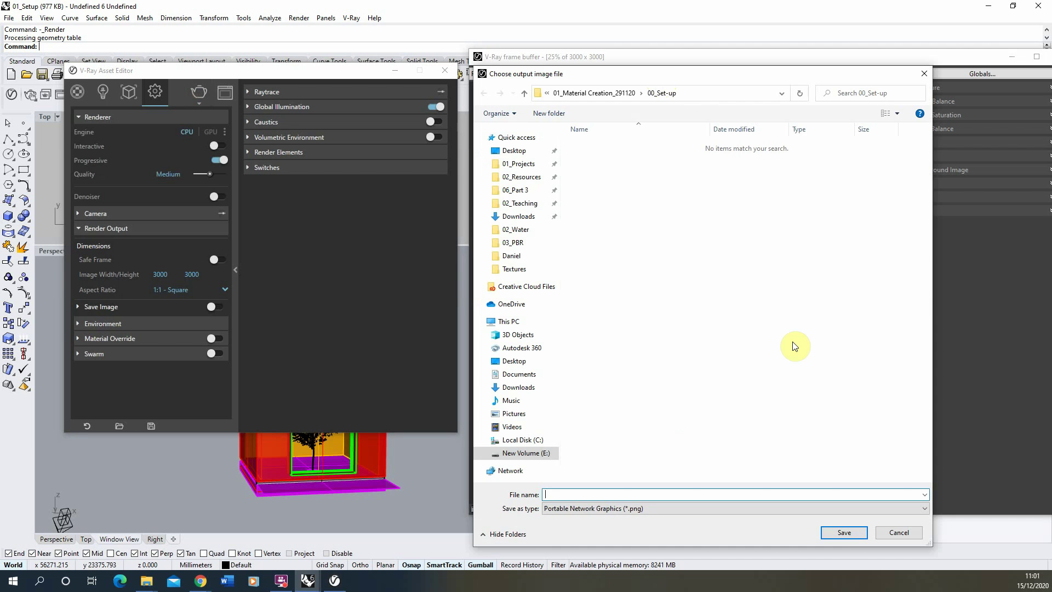
pyautogui.click(551, 508)
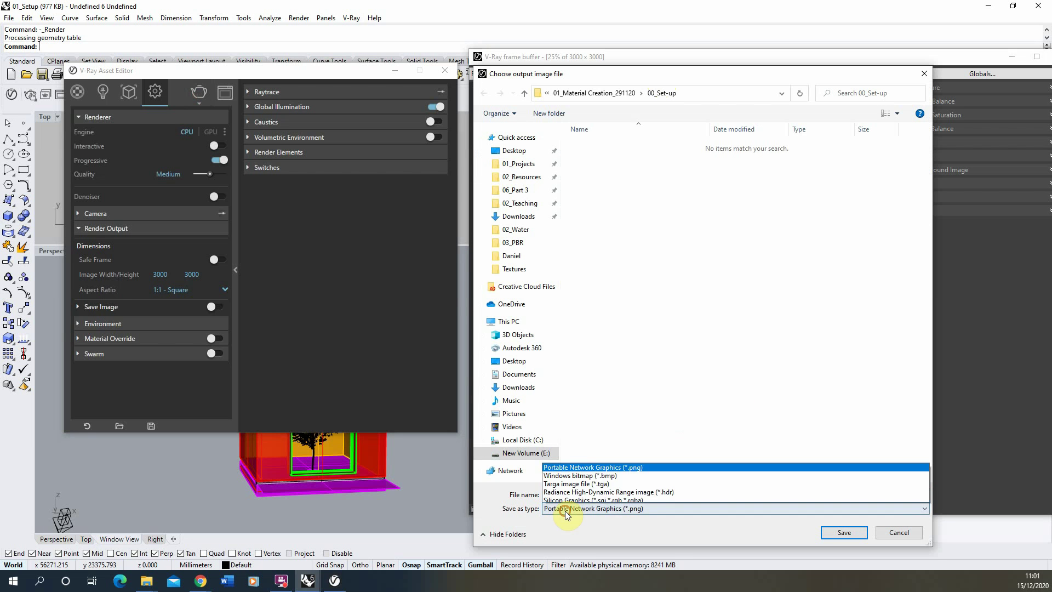
pyautogui.click(554, 465)
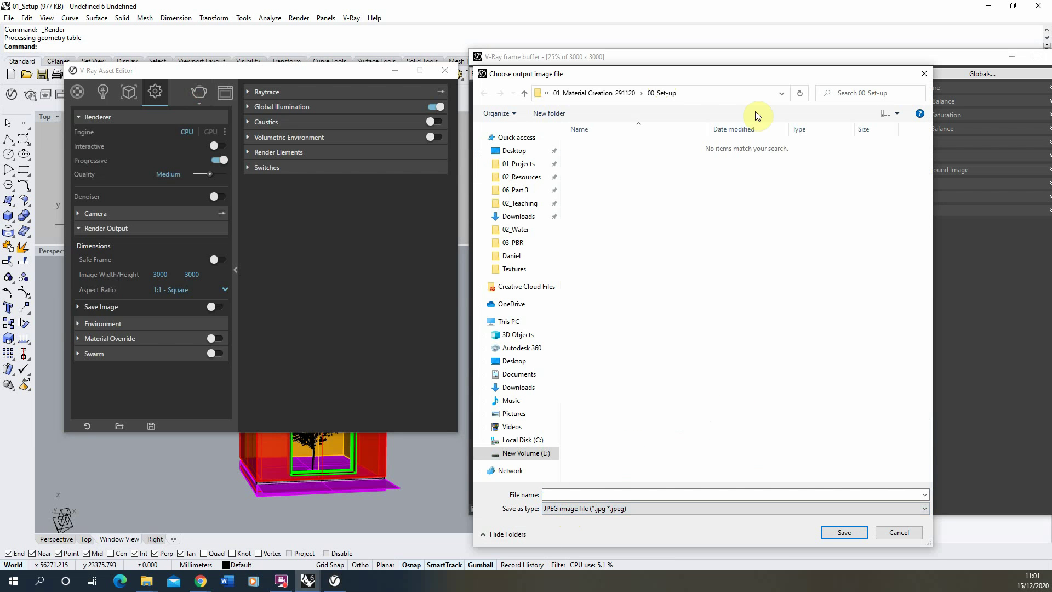
pyautogui.click(545, 494)
pyautogui.write('1')
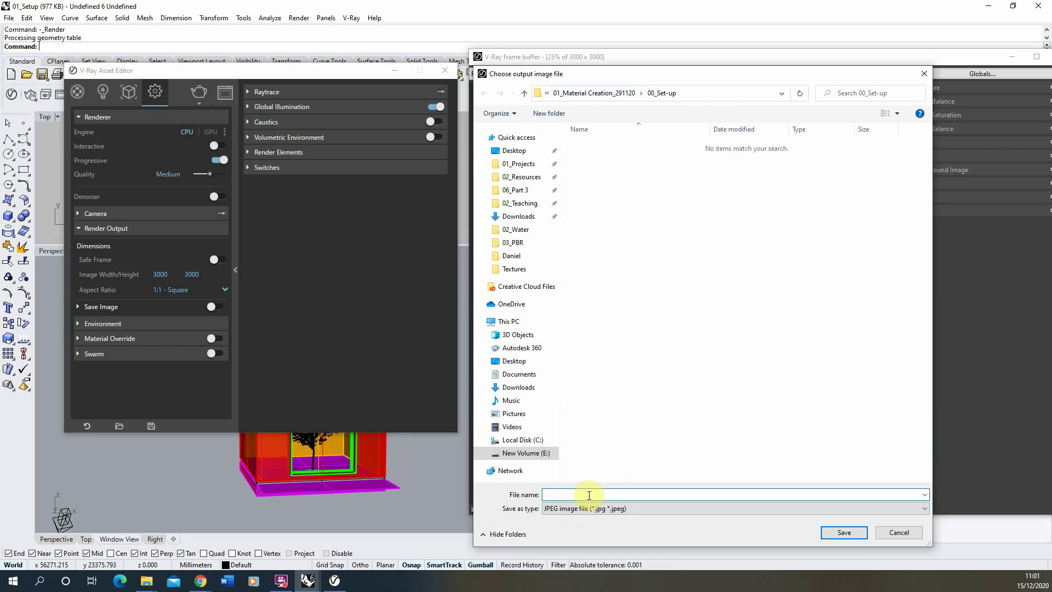
pyautogui.click(843, 532)
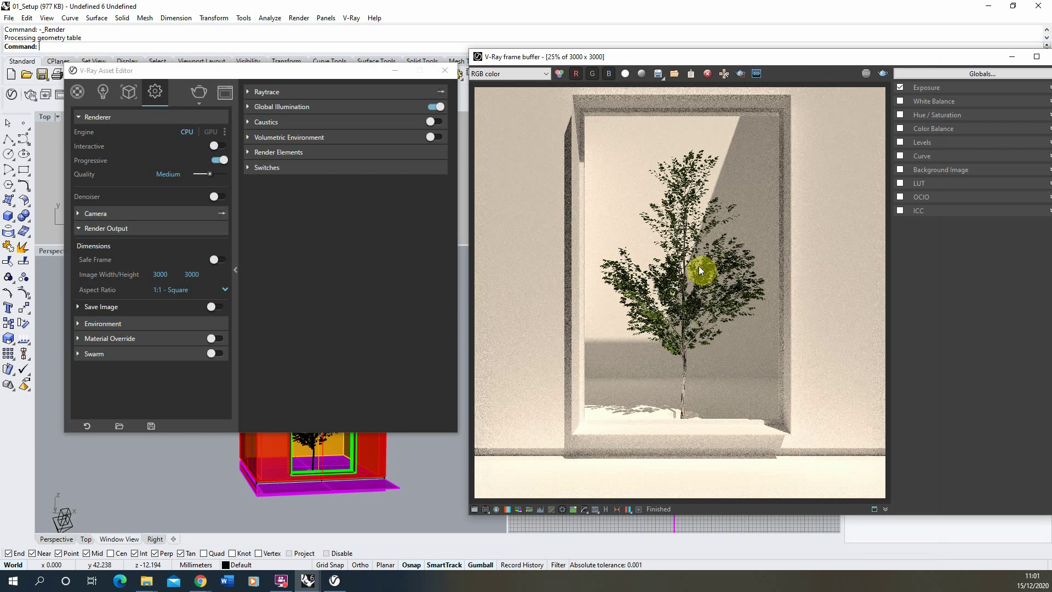